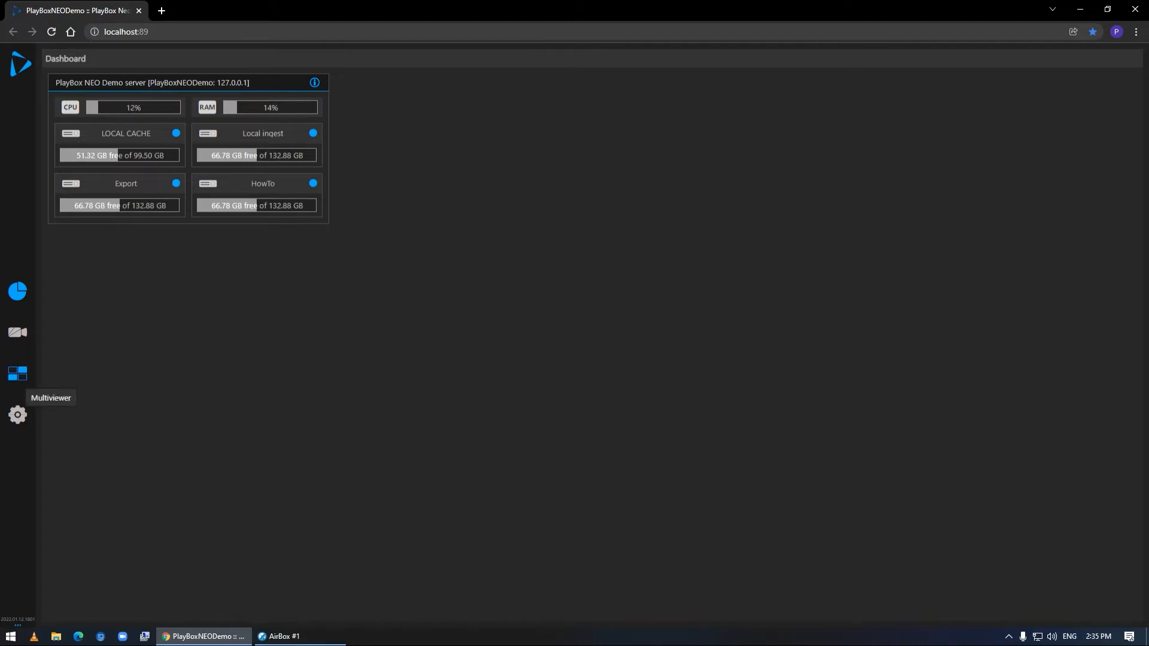
View the server's sources in the Multiviewer, and open its list of I/O inputs
{"action": "left_click", "coordinate": [17, 373]}
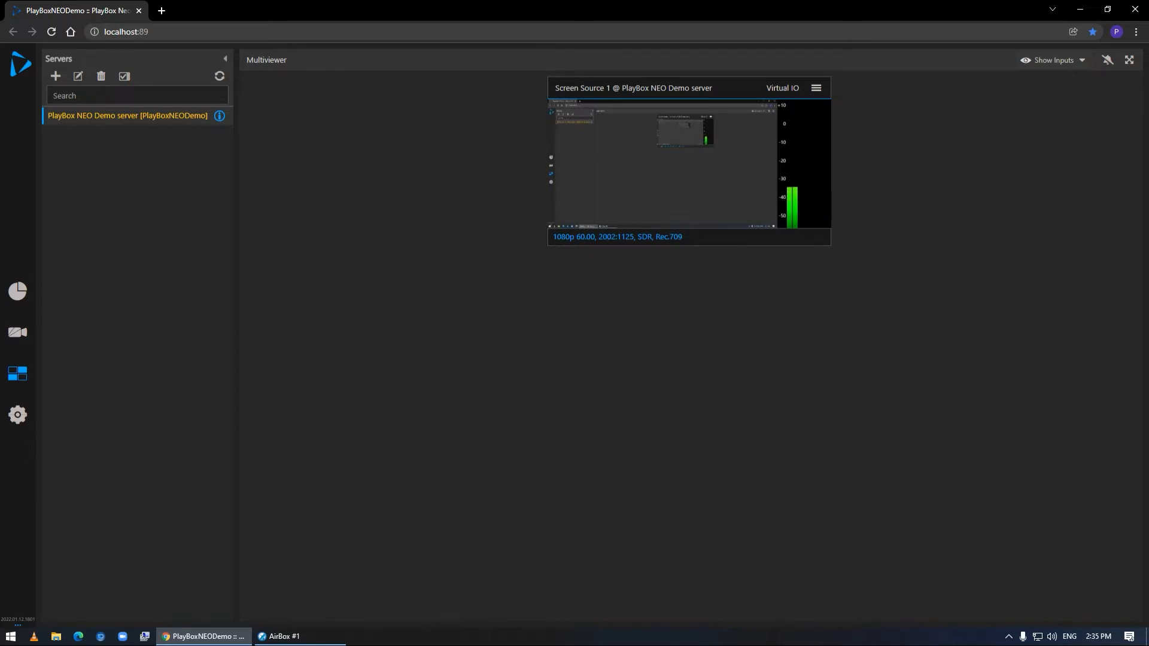
{"action": "left_click", "coordinate": [17, 415]}
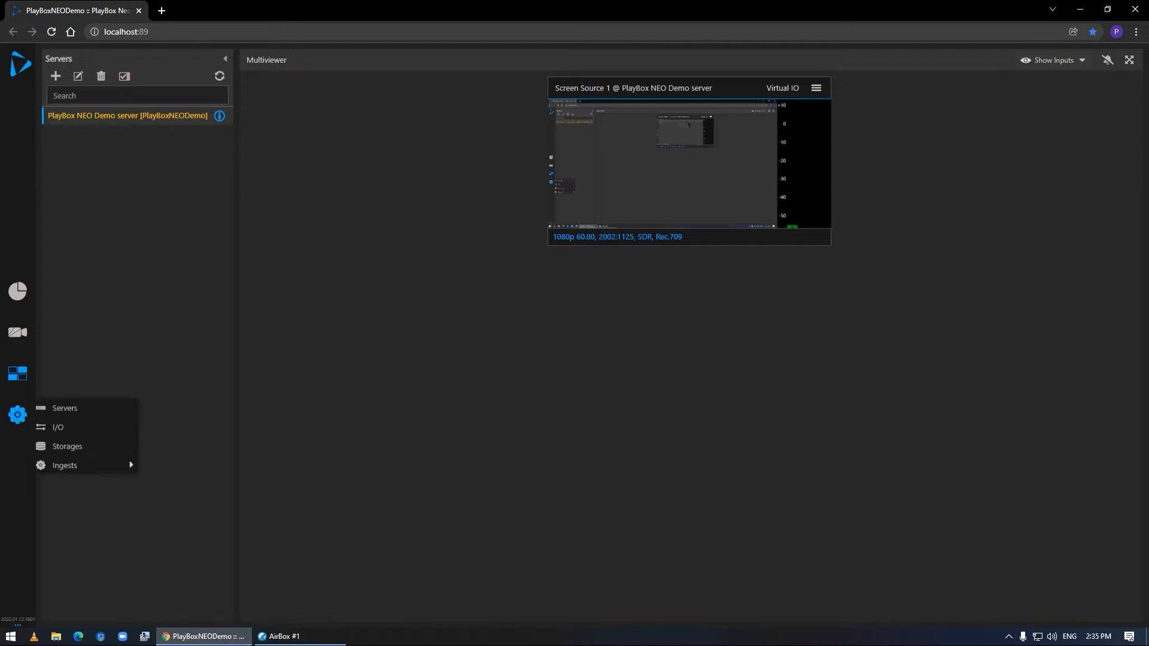
{"action": "left_click", "coordinate": [57, 426]}
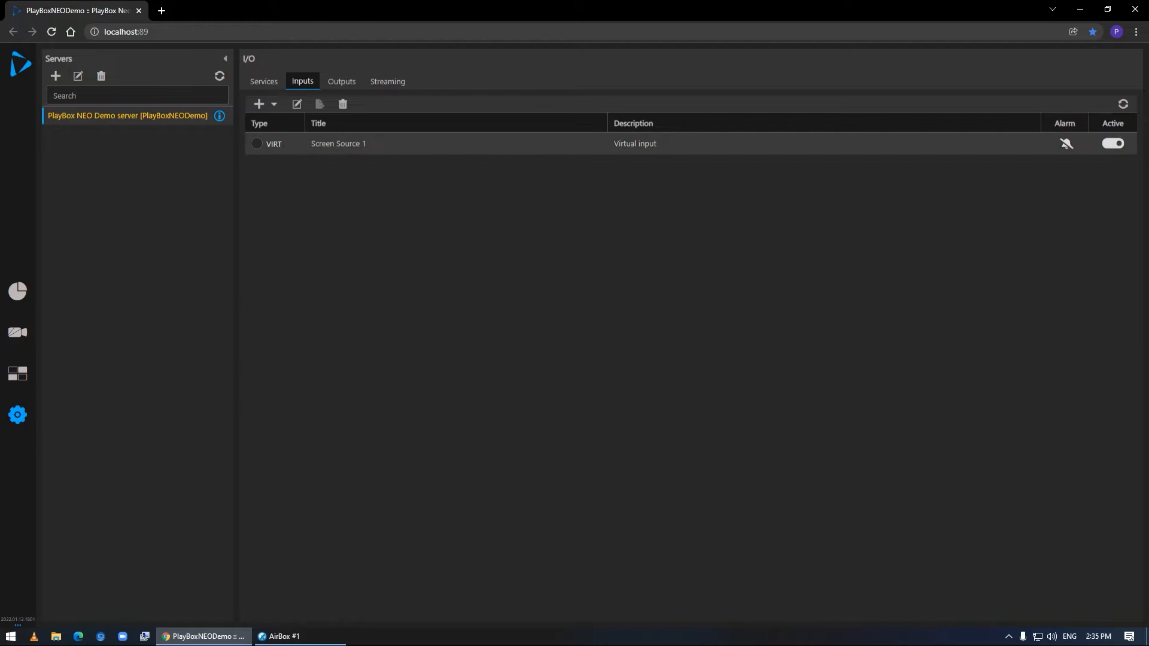
{"action": "mouse_move", "coordinate": [451, 144]}
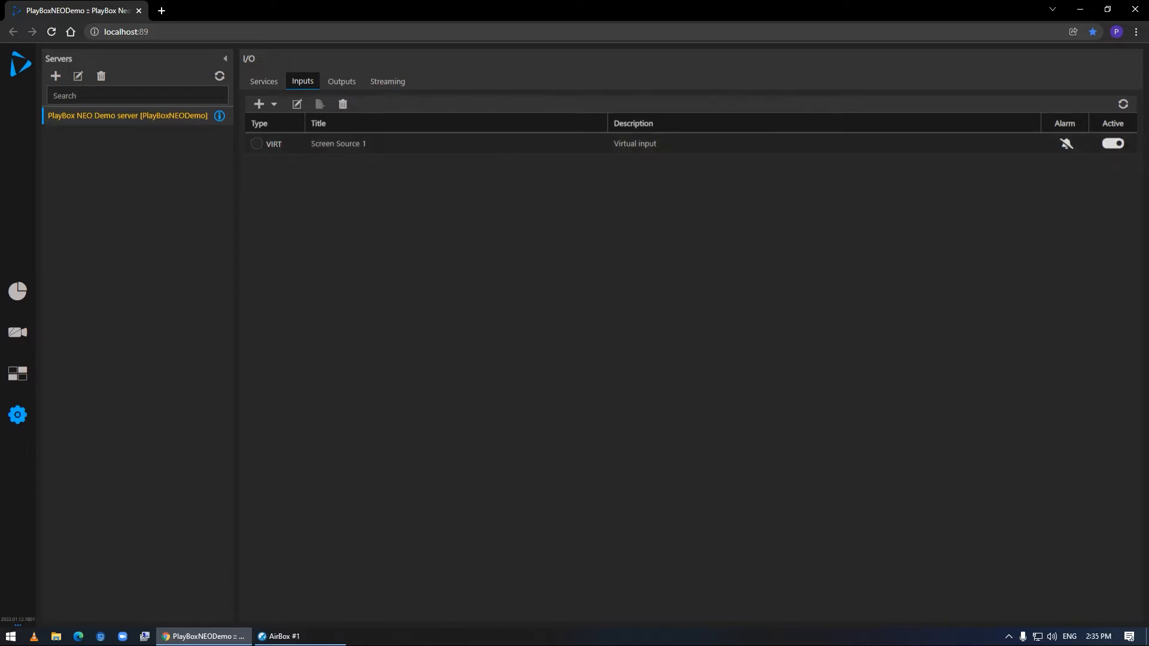
Switch to AirBox and add a Neo Output using the AirBox Output 1 device to the module outputs
{"action": "left_click", "coordinate": [301, 637]}
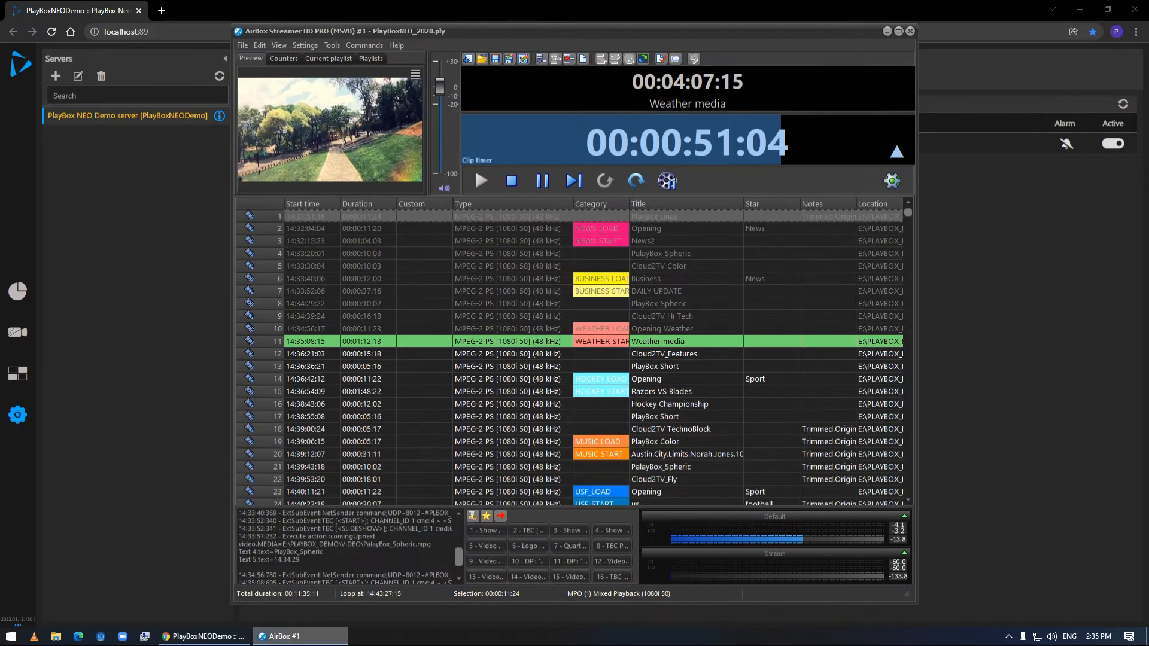
{"action": "left_click", "coordinate": [304, 46]}
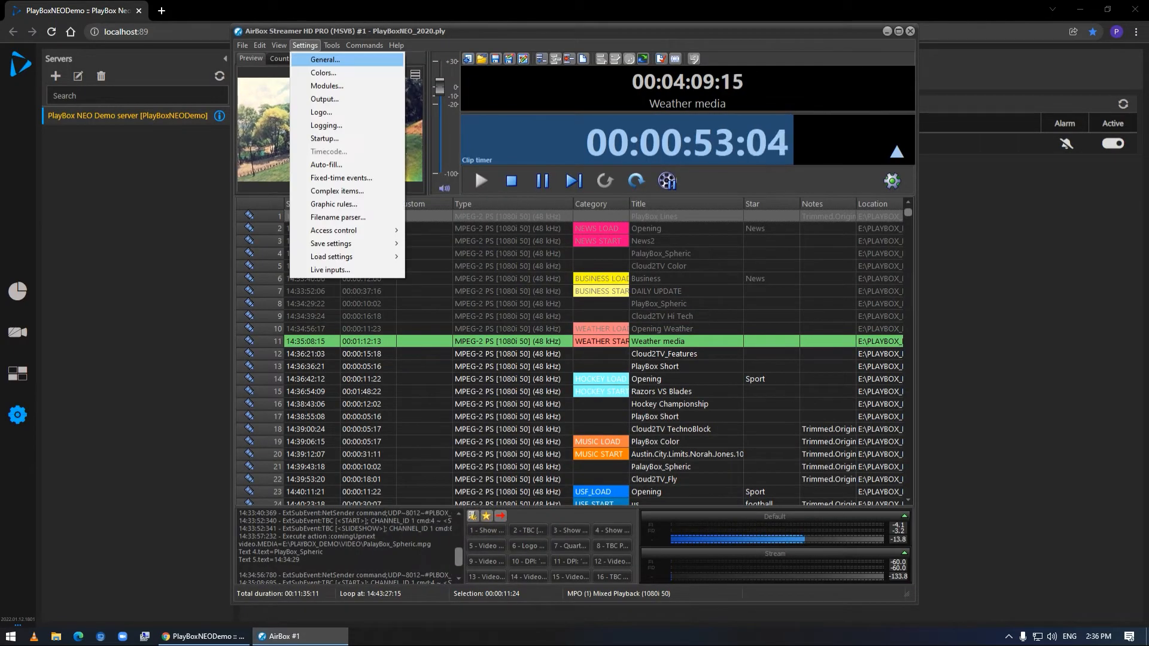
{"action": "left_click", "coordinate": [327, 86]}
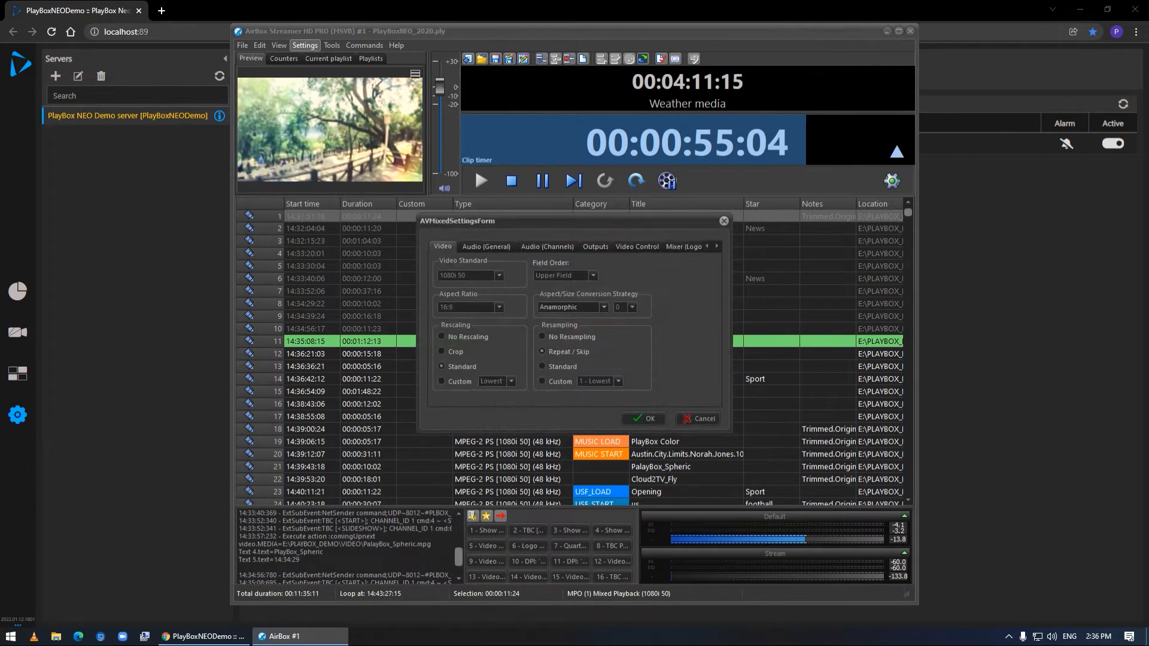
{"action": "left_click", "coordinate": [596, 247]}
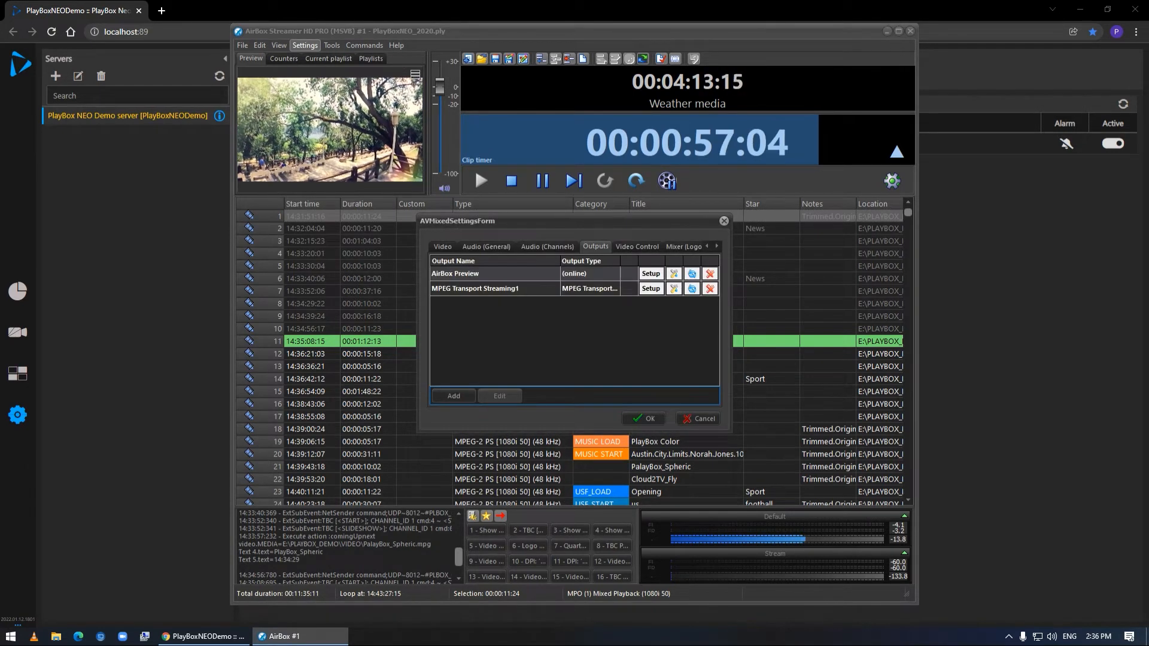
{"action": "left_click", "coordinate": [454, 396]}
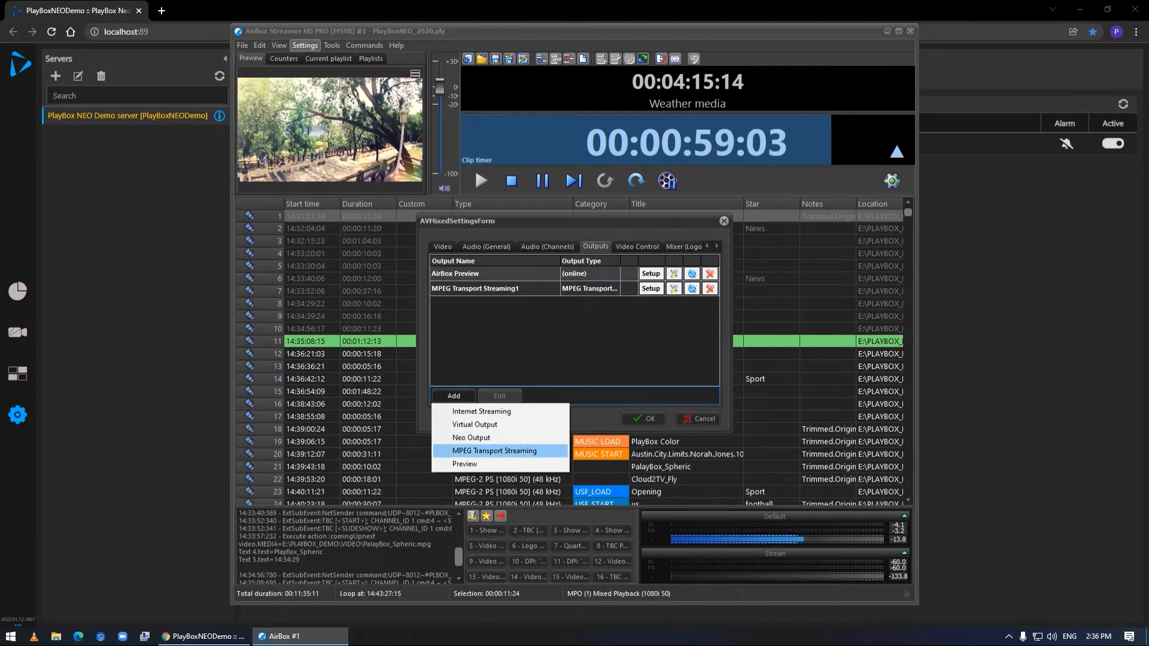
{"action": "left_click", "coordinate": [471, 437]}
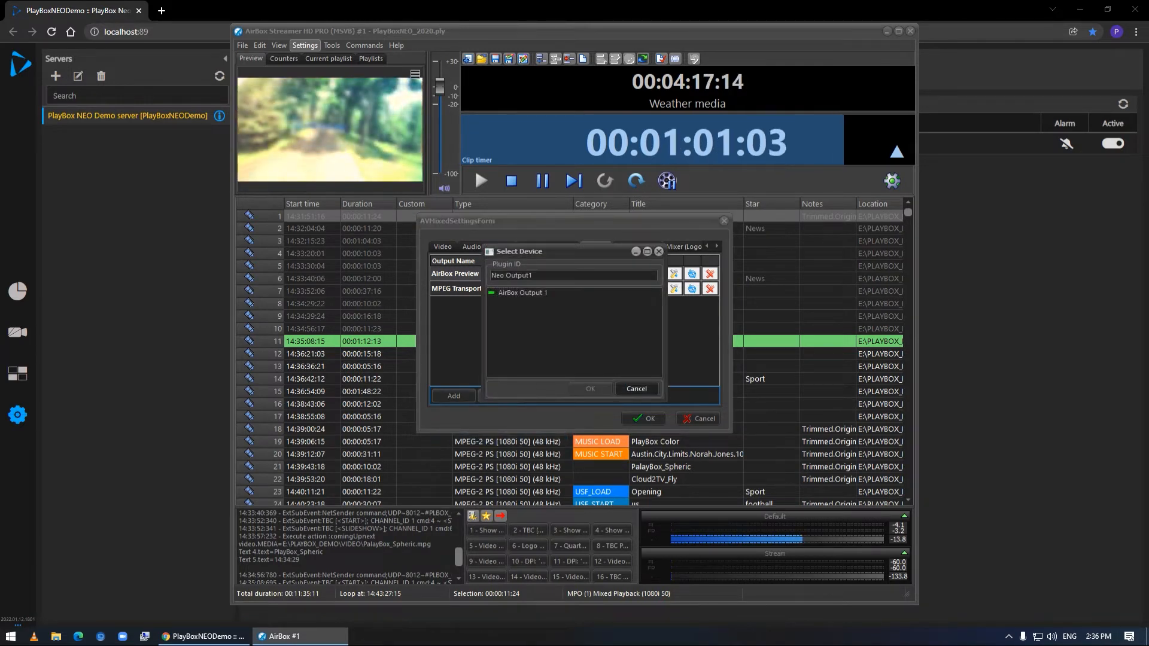
{"action": "left_click", "coordinate": [522, 292]}
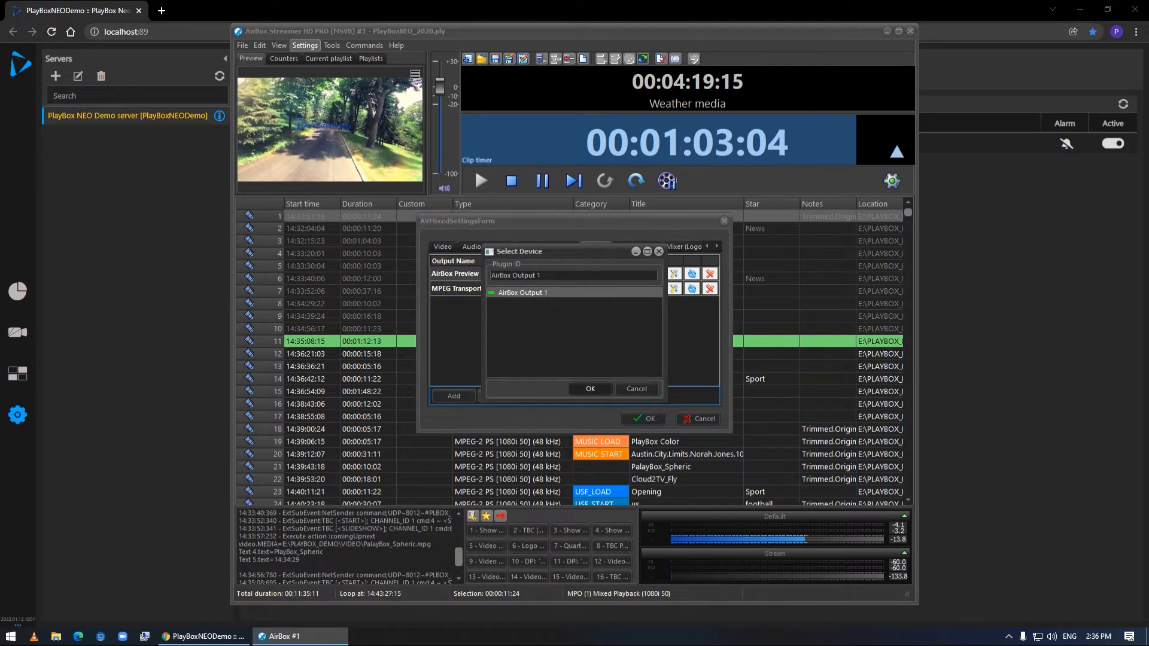
{"action": "left_click", "coordinate": [590, 388]}
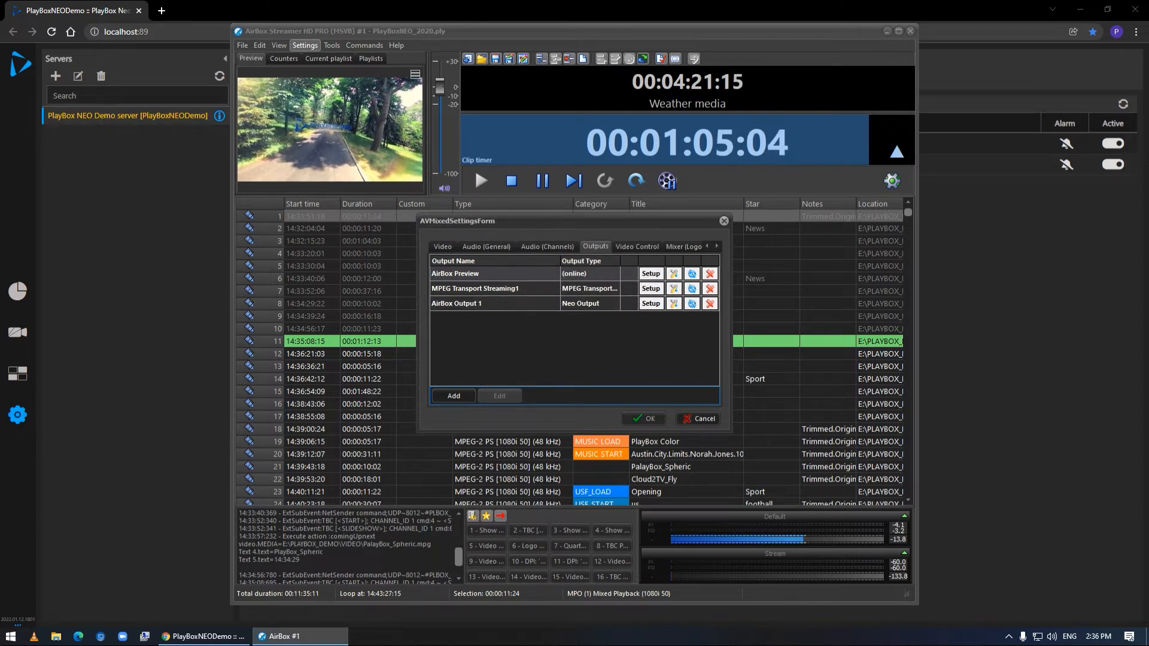
{"action": "left_click", "coordinate": [645, 418]}
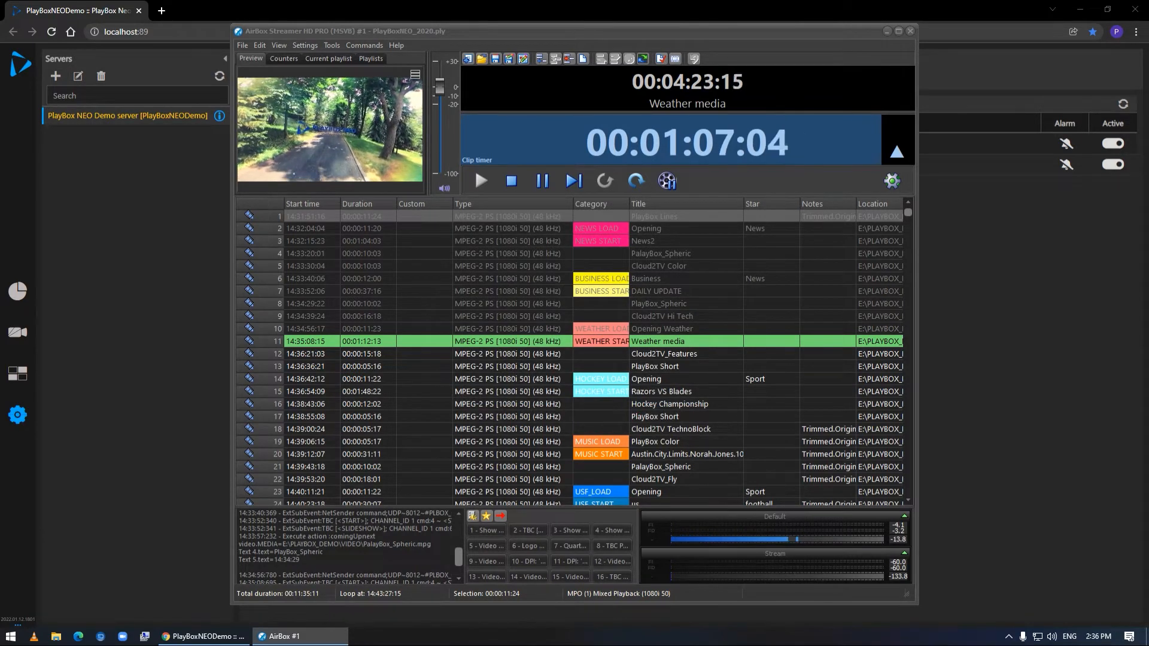
Return to the PlayBox NEO web interface, and inspect the AirBox Output 1 input's format details and its Multiviewer picture
{"action": "left_click", "coordinate": [887, 30]}
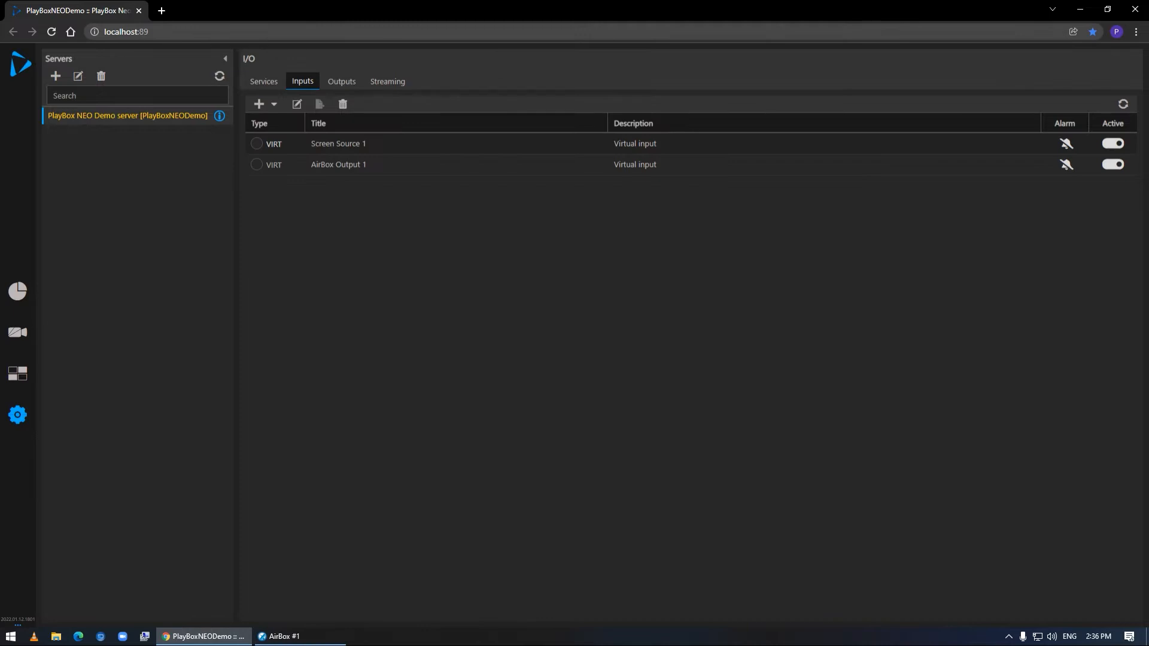
{"action": "mouse_move", "coordinate": [337, 164]}
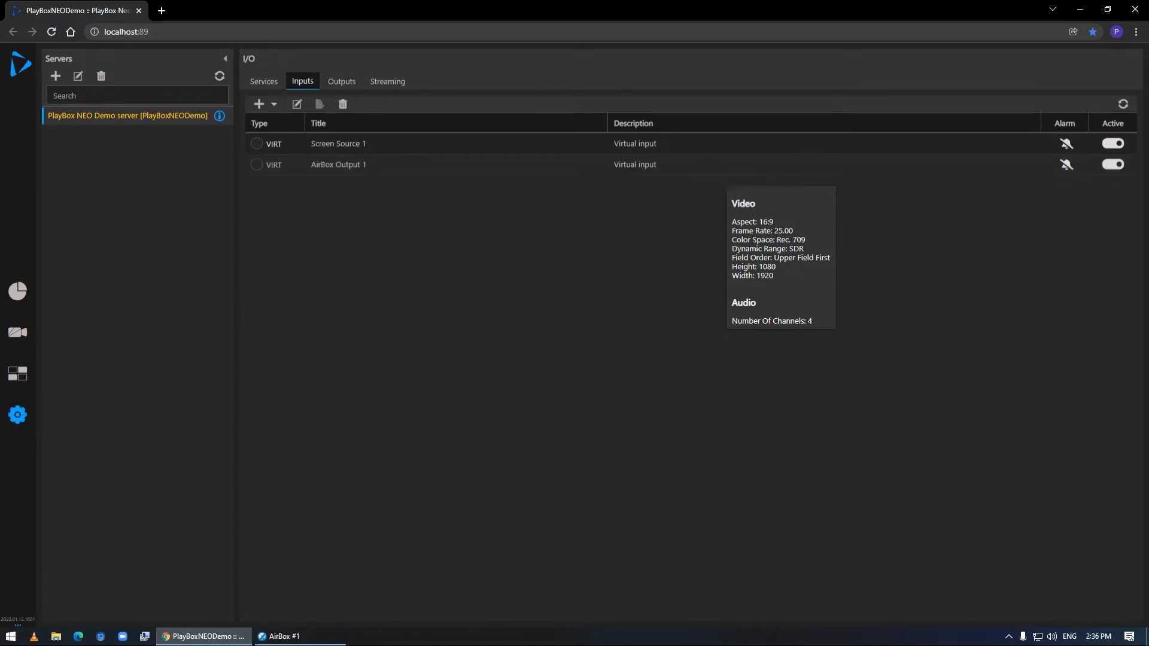
{"action": "left_click", "coordinate": [18, 374]}
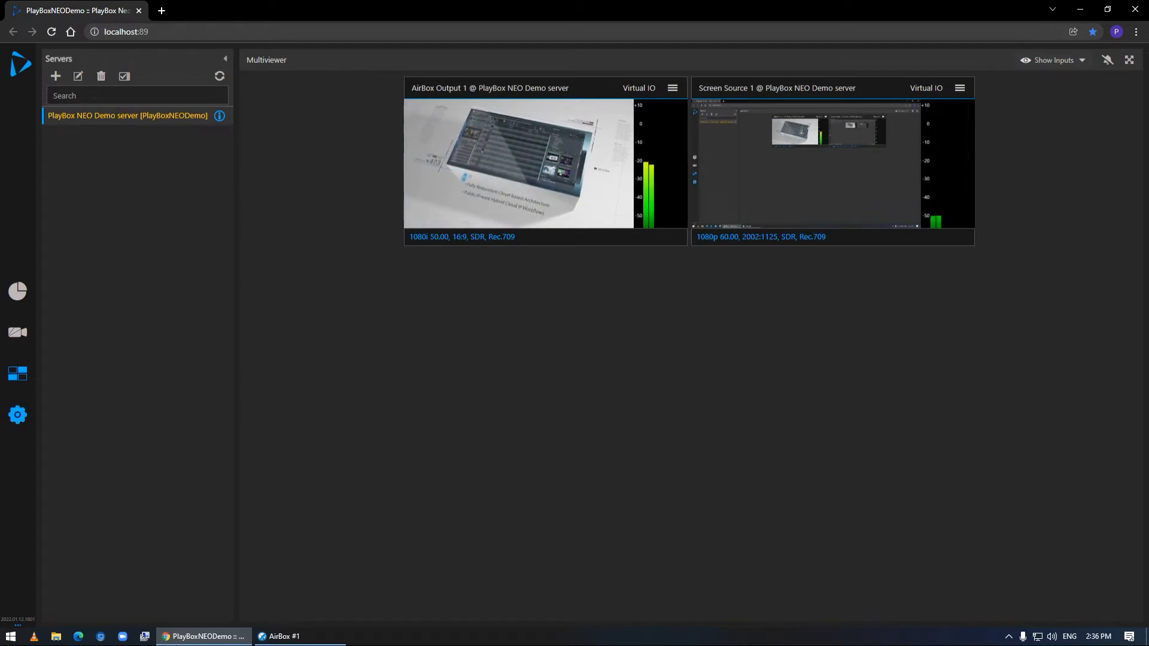
Add a Blackmagic Design input titled "Live IN" on Port 1 of the Decklink Duo 2 board
{"action": "left_click", "coordinate": [17, 415]}
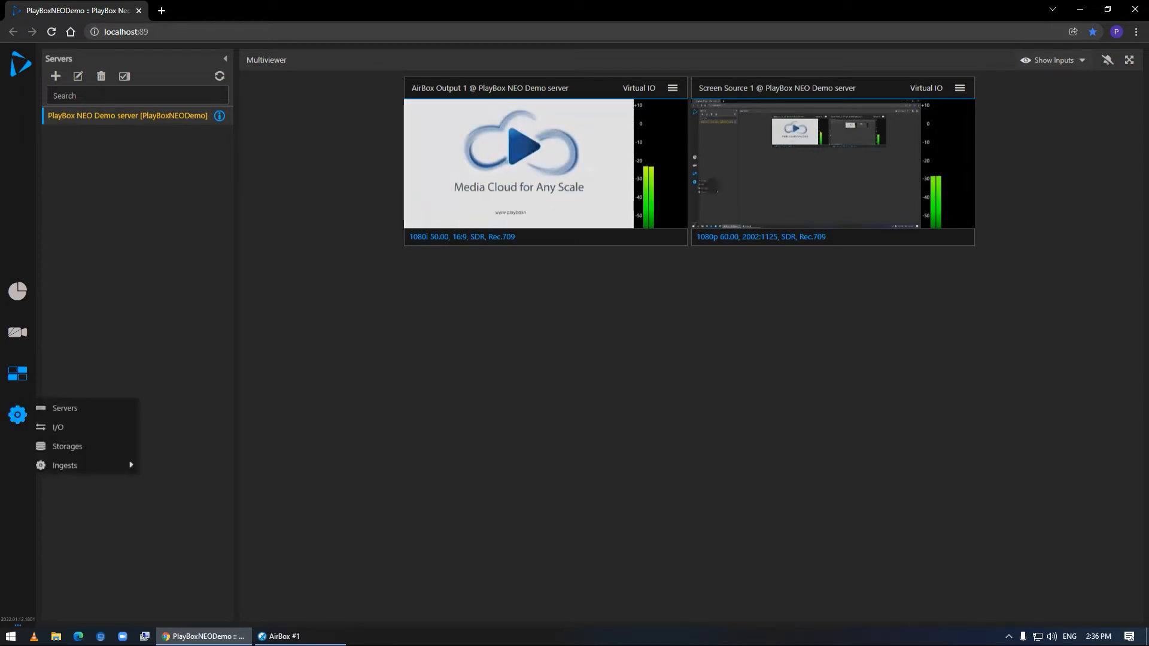
{"action": "left_click", "coordinate": [51, 426]}
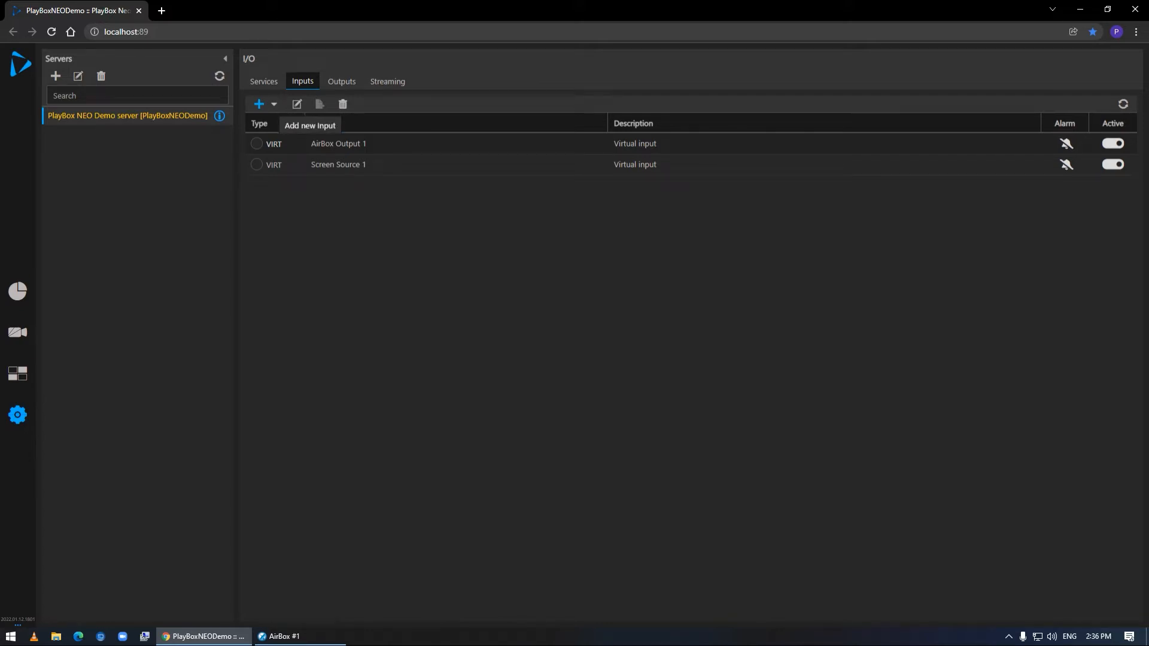
{"action": "left_click", "coordinate": [259, 104]}
{"action": "left_click", "coordinate": [302, 138]}
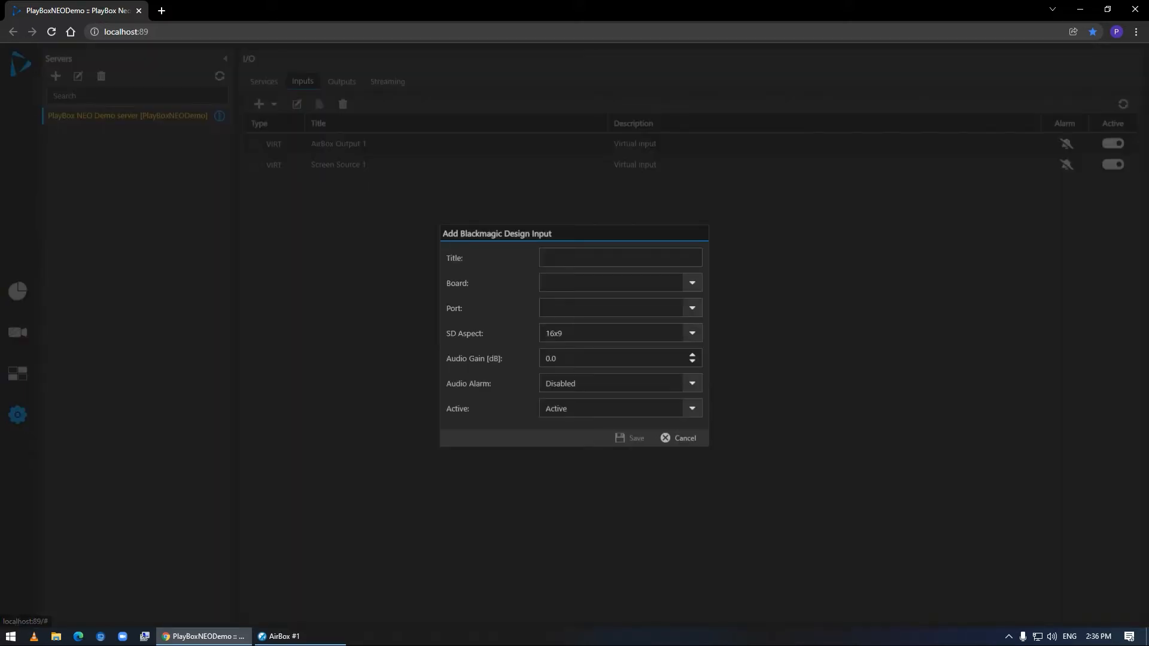
{"action": "type", "text": "Live IN"}
{"action": "left_click", "coordinate": [692, 283]}
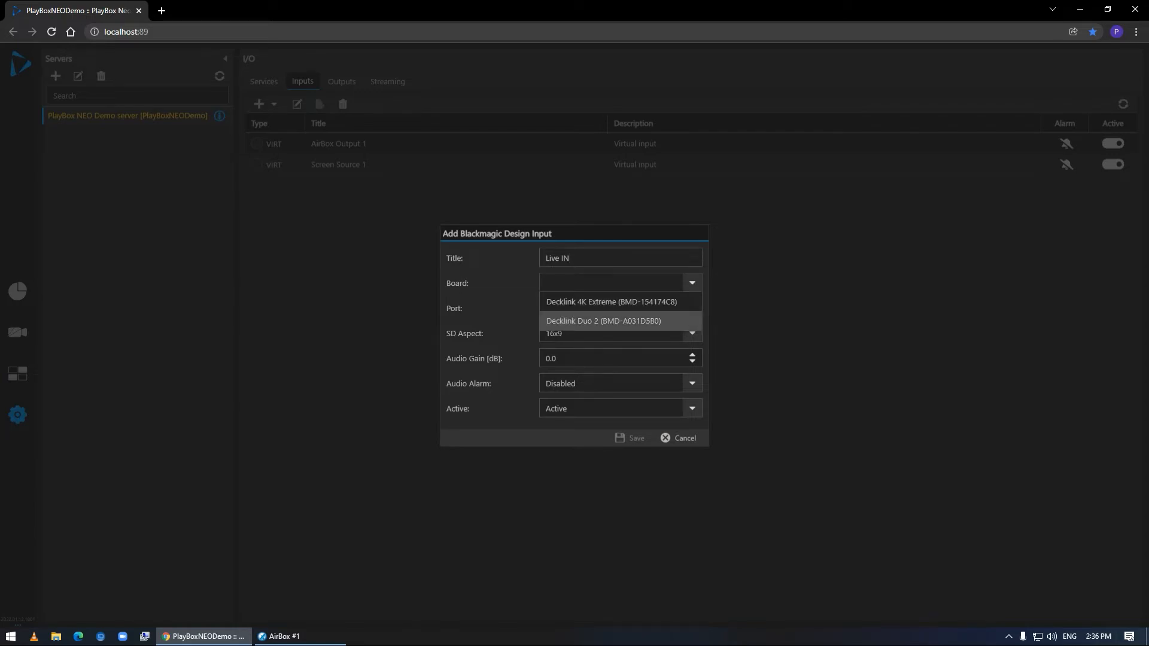
{"action": "left_click", "coordinate": [620, 321]}
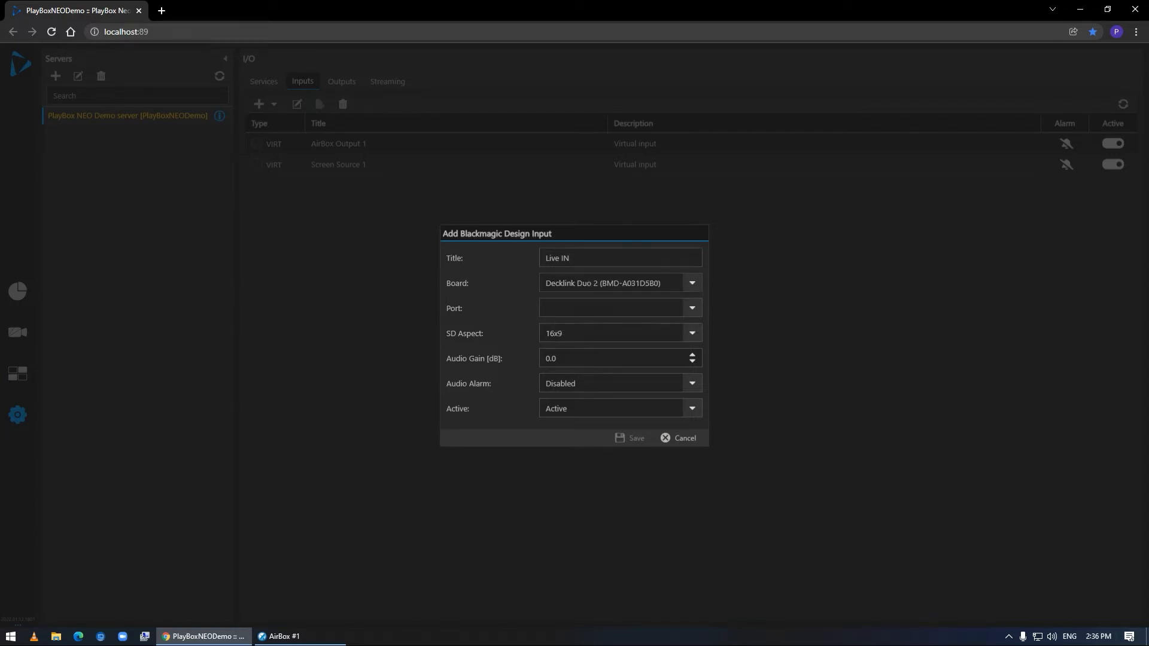
{"action": "left_click", "coordinate": [692, 308]}
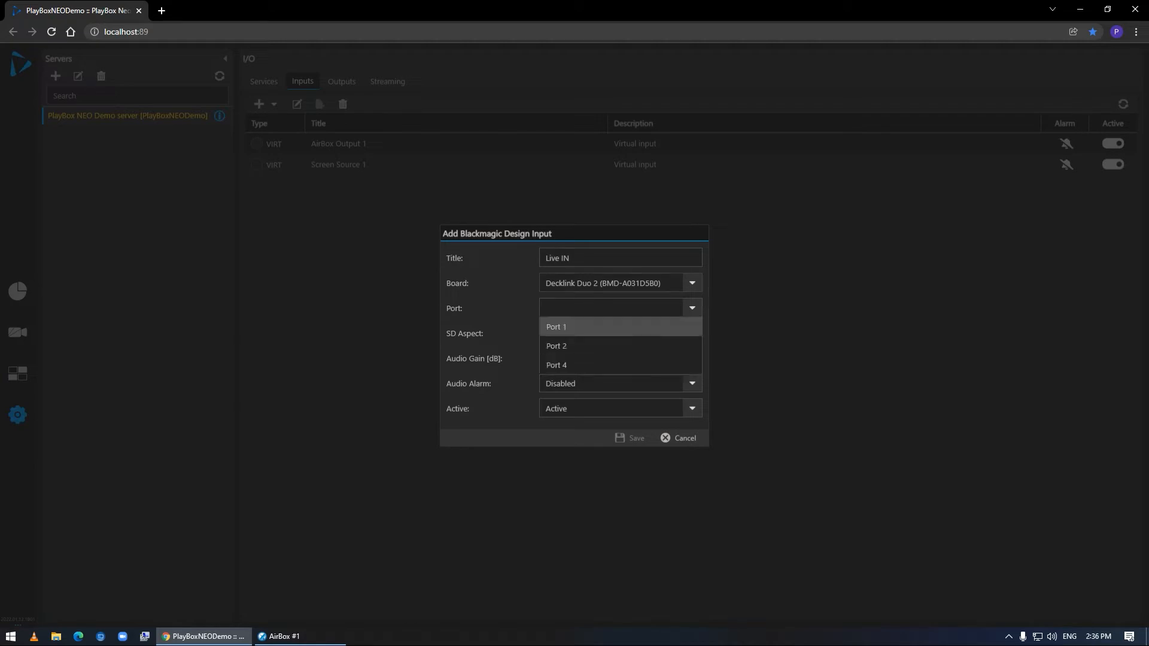
{"action": "left_click", "coordinate": [620, 326]}
{"action": "left_click", "coordinate": [628, 438]}
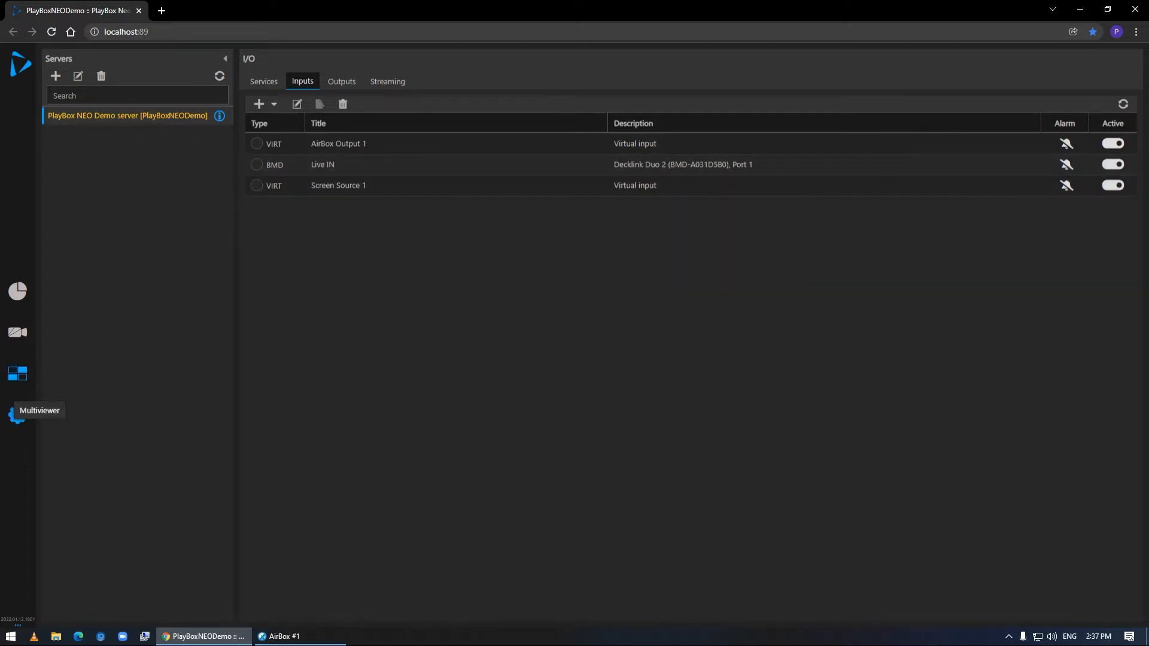
View the Live IN source in the Multiviewer, and review its input settings without changing them
{"action": "left_click", "coordinate": [17, 374]}
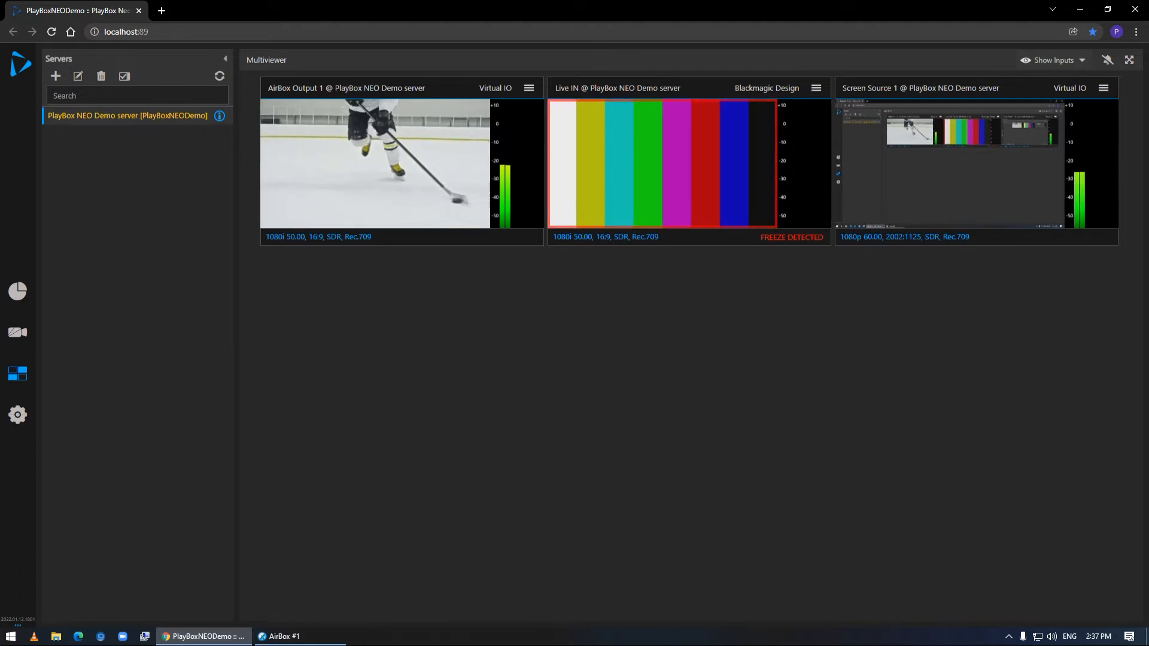
{"action": "mouse_move", "coordinate": [17, 415]}
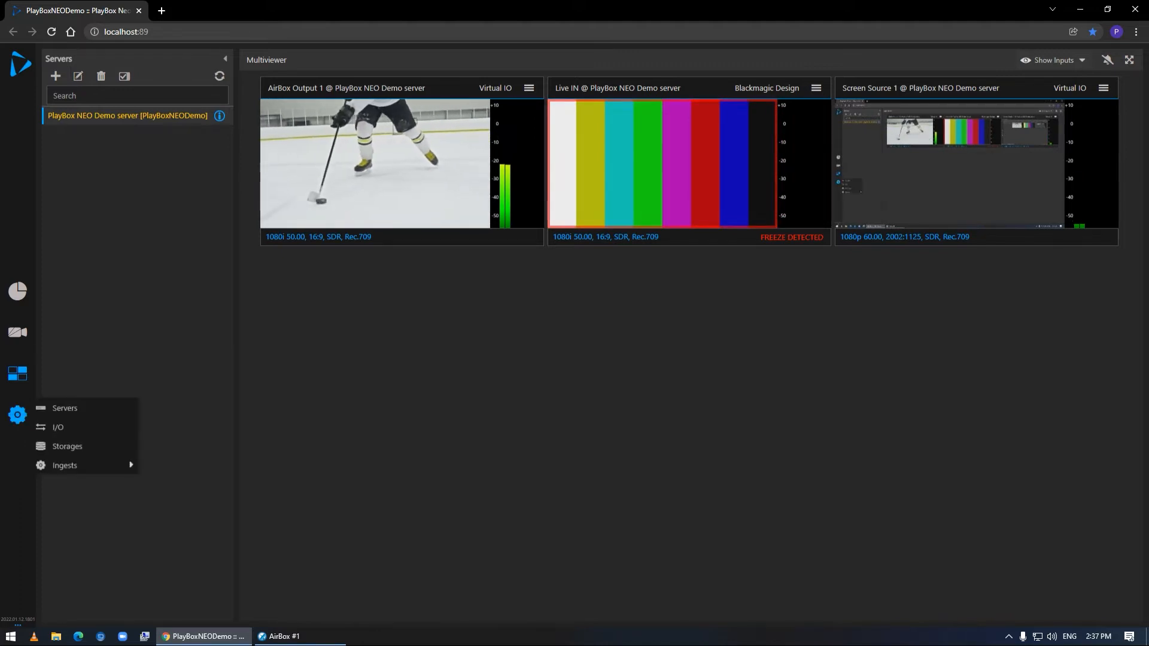
{"action": "left_click", "coordinate": [60, 426]}
{"action": "left_click", "coordinate": [557, 163]}
{"action": "left_click", "coordinate": [297, 105]}
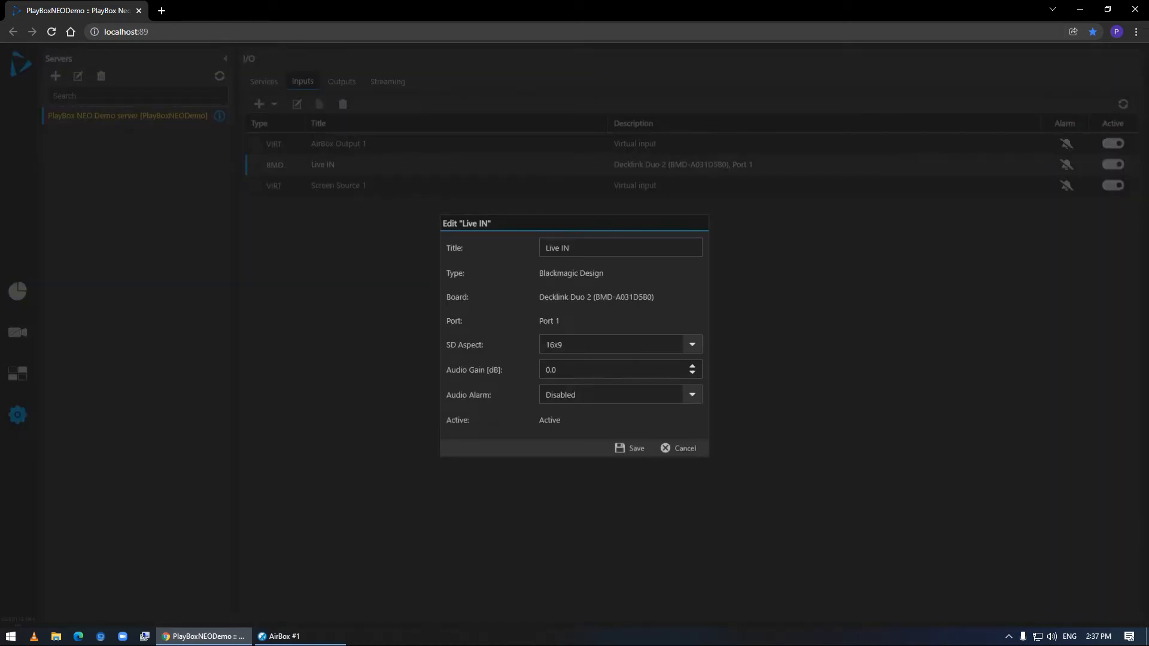
{"action": "left_click", "coordinate": [678, 448]}
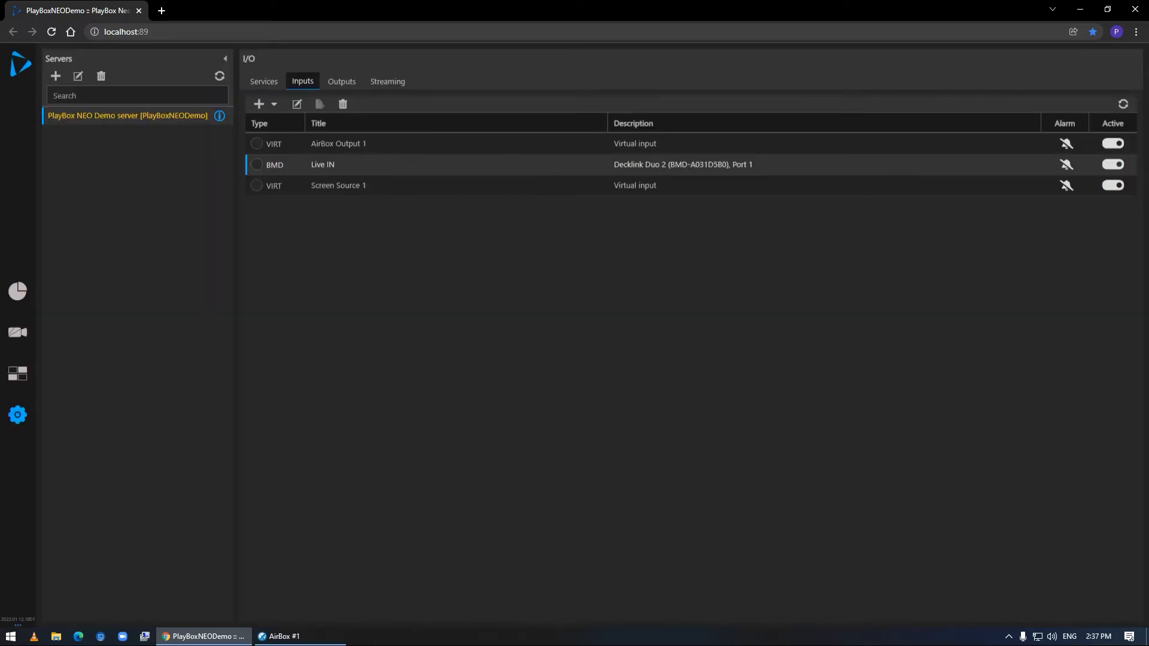
{"action": "mouse_move", "coordinate": [705, 164]}
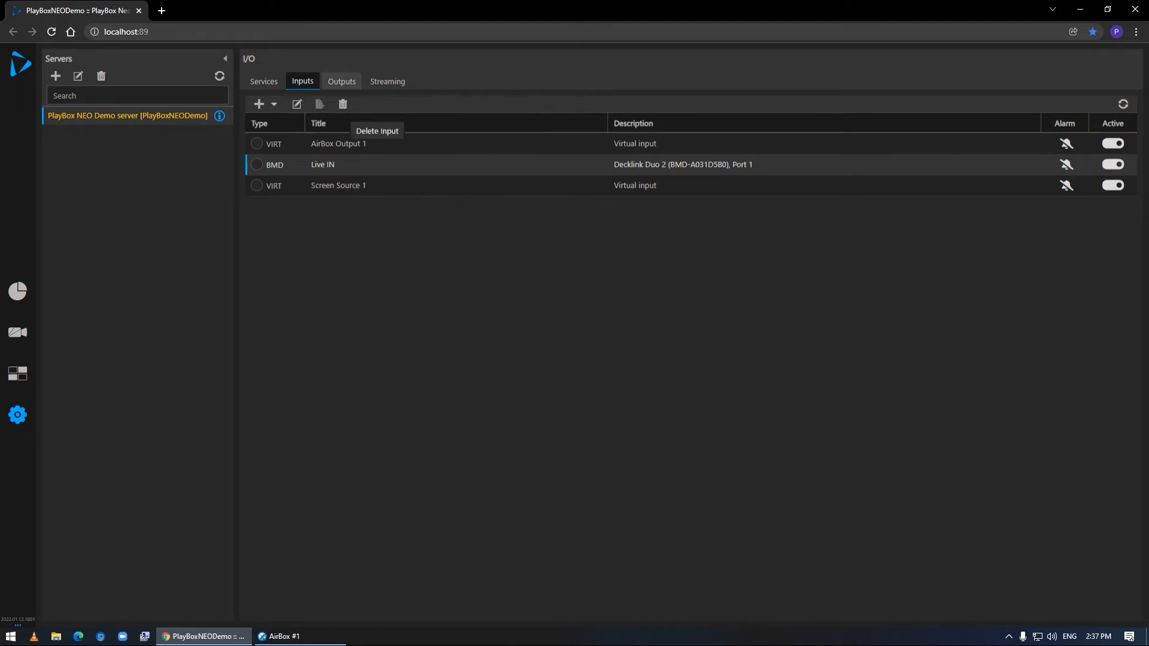
Delete the existing "Main OUT" output from the server's I/O outputs
{"action": "left_click", "coordinate": [342, 82]}
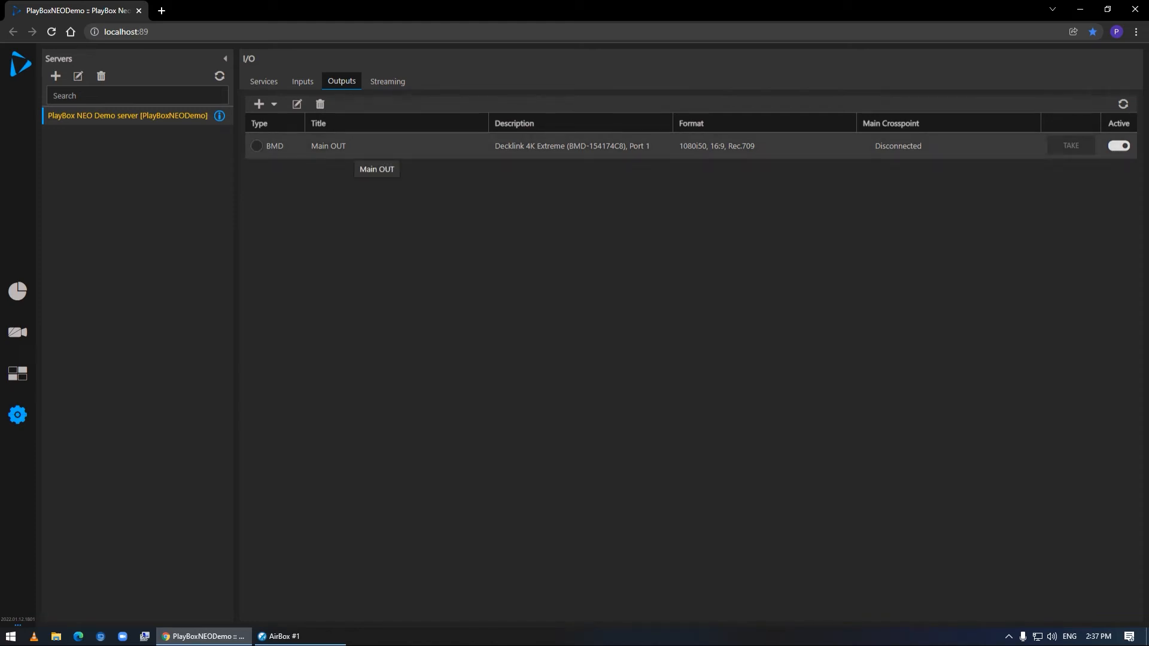
{"action": "left_click", "coordinate": [350, 149]}
{"action": "left_click", "coordinate": [320, 104]}
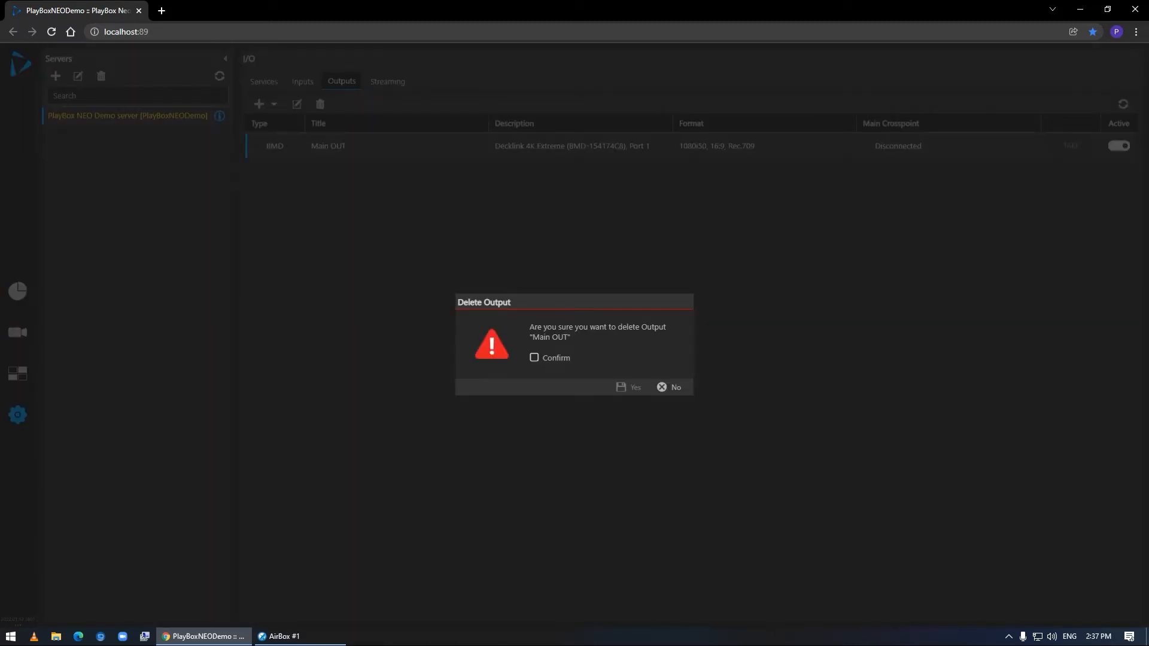
{"action": "left_click", "coordinate": [534, 357]}
{"action": "left_click", "coordinate": [628, 387]}
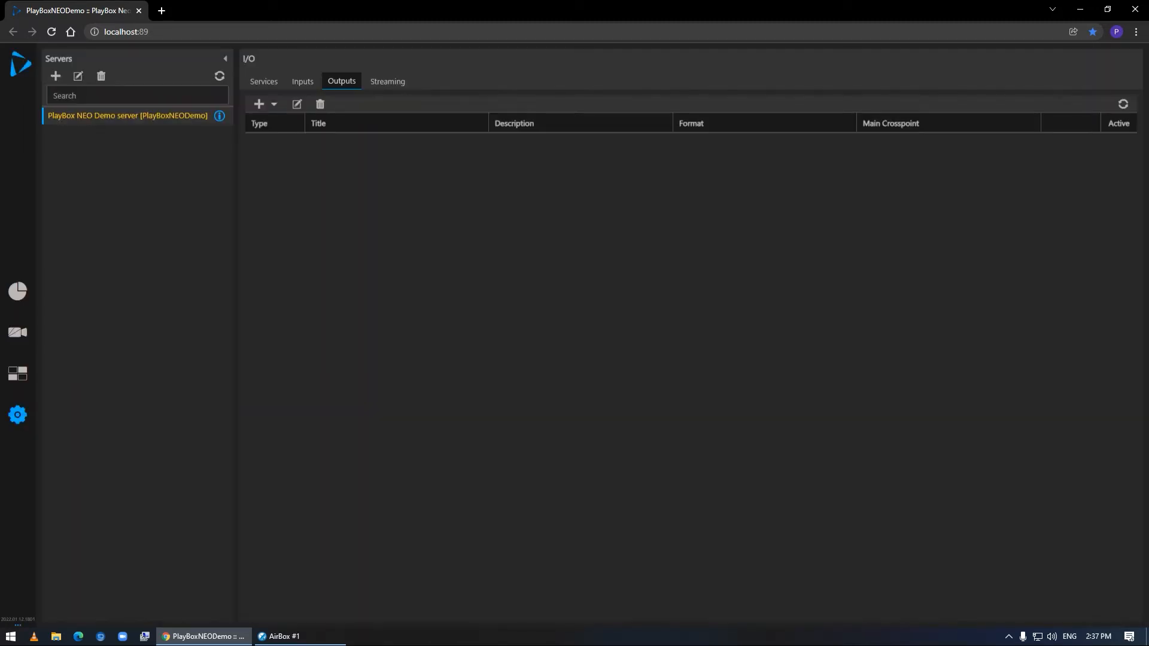
Start a new Blackmagic Design output titled "Main Out" on Port 1 of the Decklink 4K Extreme board
{"action": "left_click", "coordinate": [274, 104]}
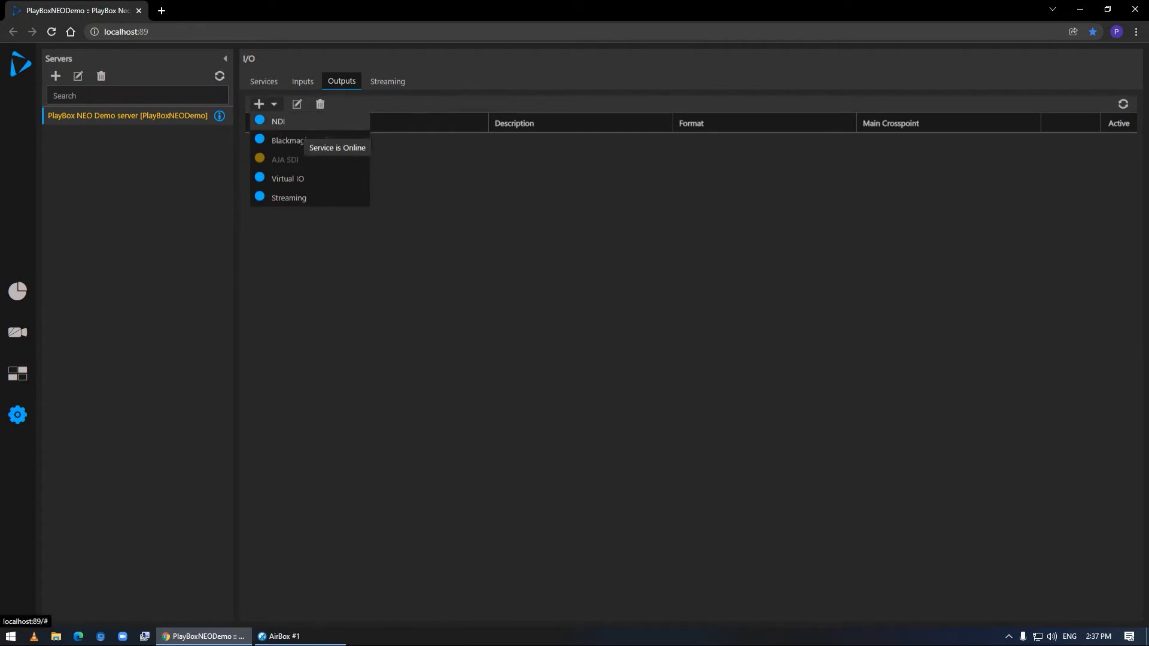
{"action": "left_click", "coordinate": [304, 141]}
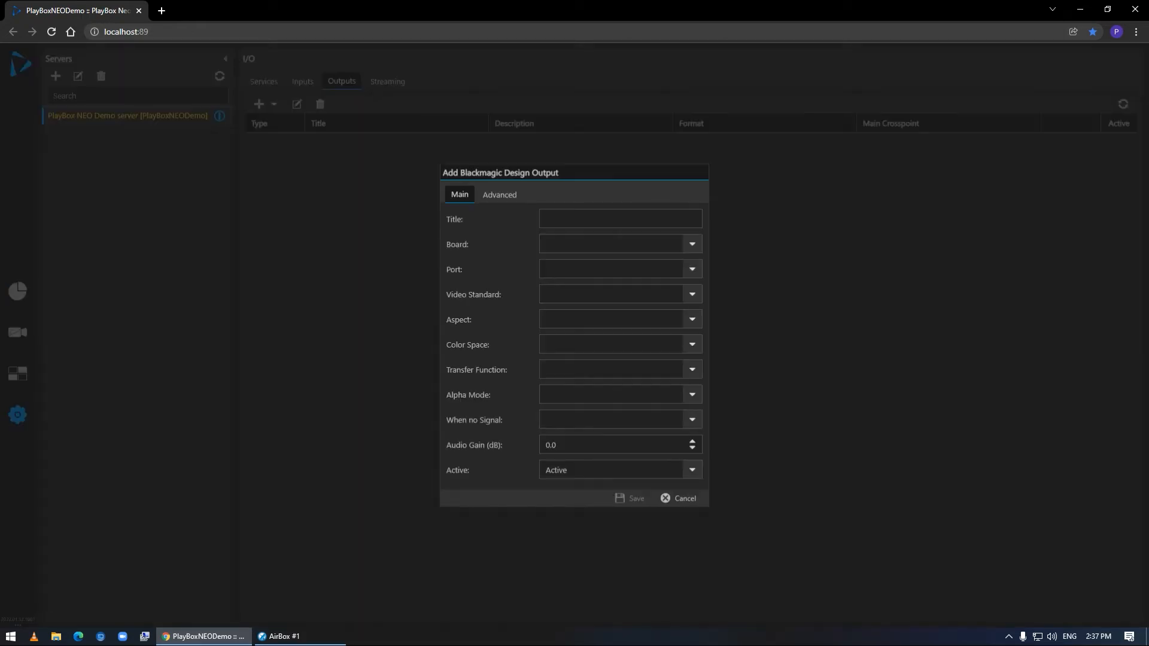
{"action": "type", "text": "Main Out"}
{"action": "left_click", "coordinate": [693, 245]}
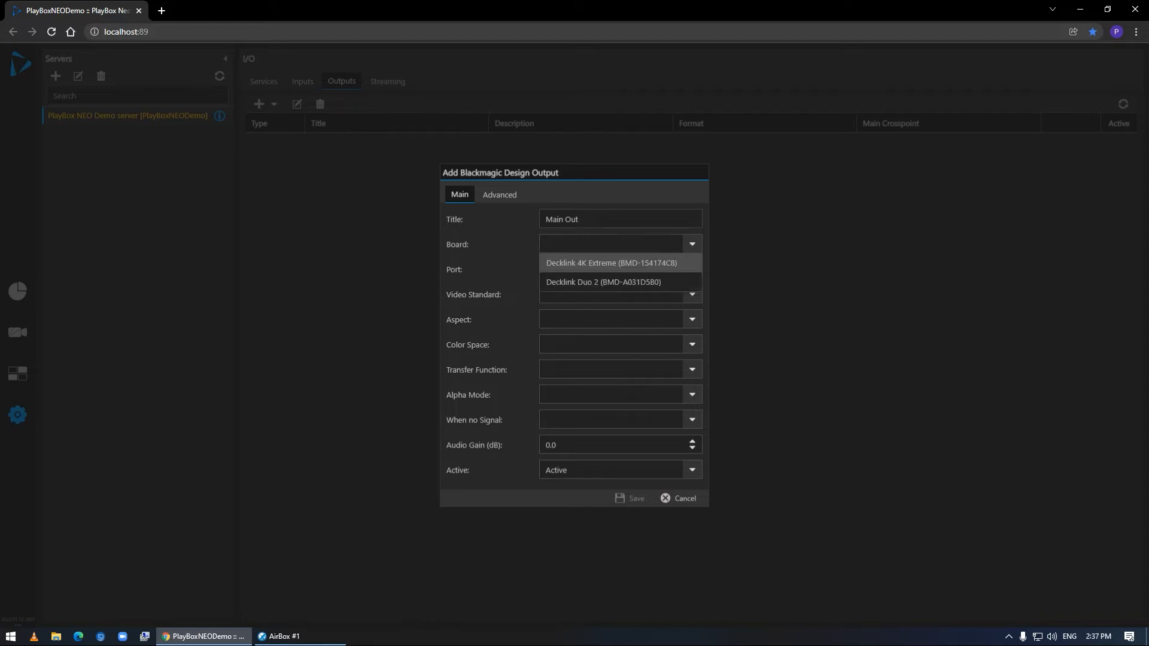
{"action": "left_click", "coordinate": [621, 263]}
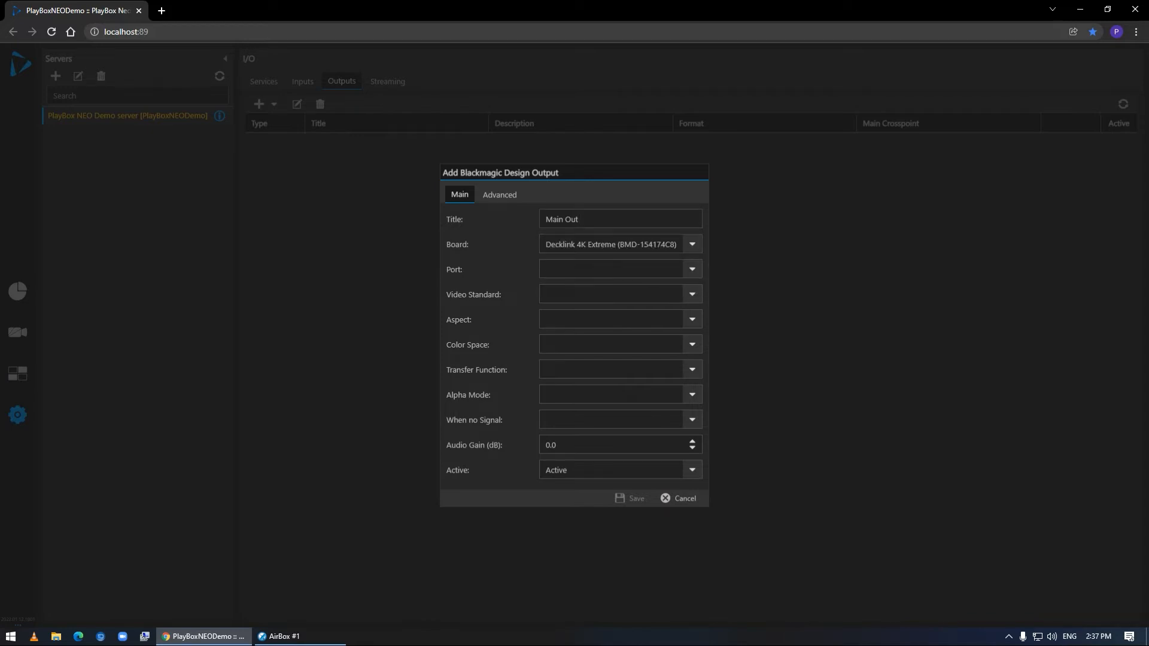
{"action": "left_click", "coordinate": [692, 269]}
{"action": "left_click", "coordinate": [621, 288]}
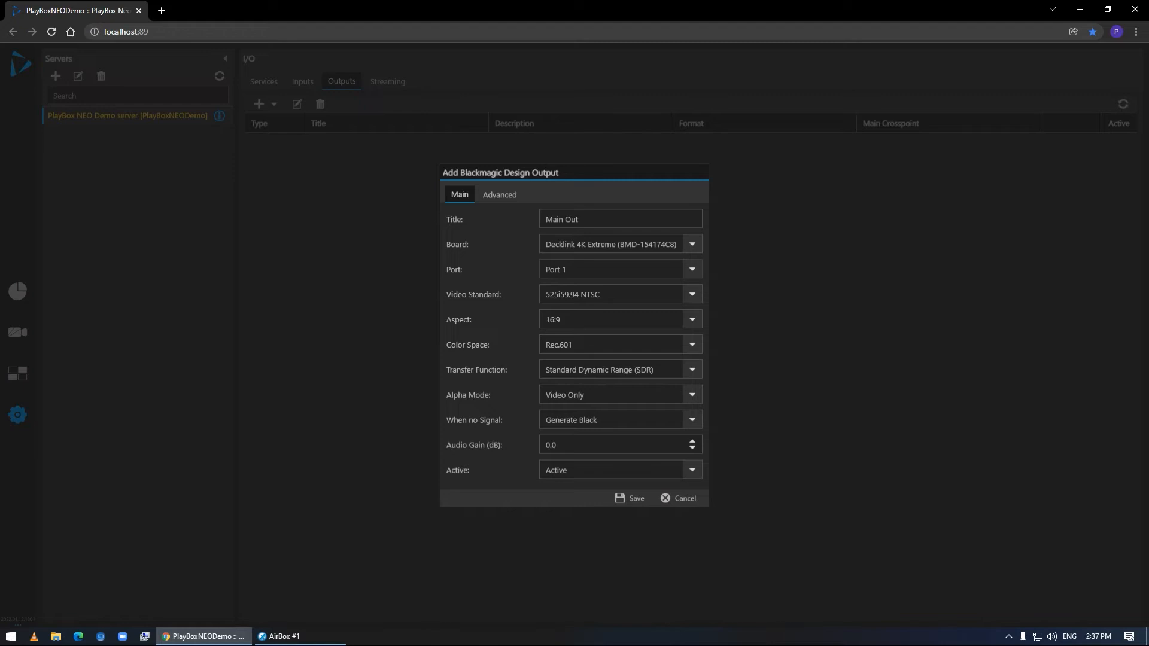
Set the Main Out output's video standard to 1080i50 and save the output
{"action": "left_click", "coordinate": [693, 295]}
{"action": "scroll", "coordinate": [621, 418], "scroll_direction": "down", "scroll_amount": 2}
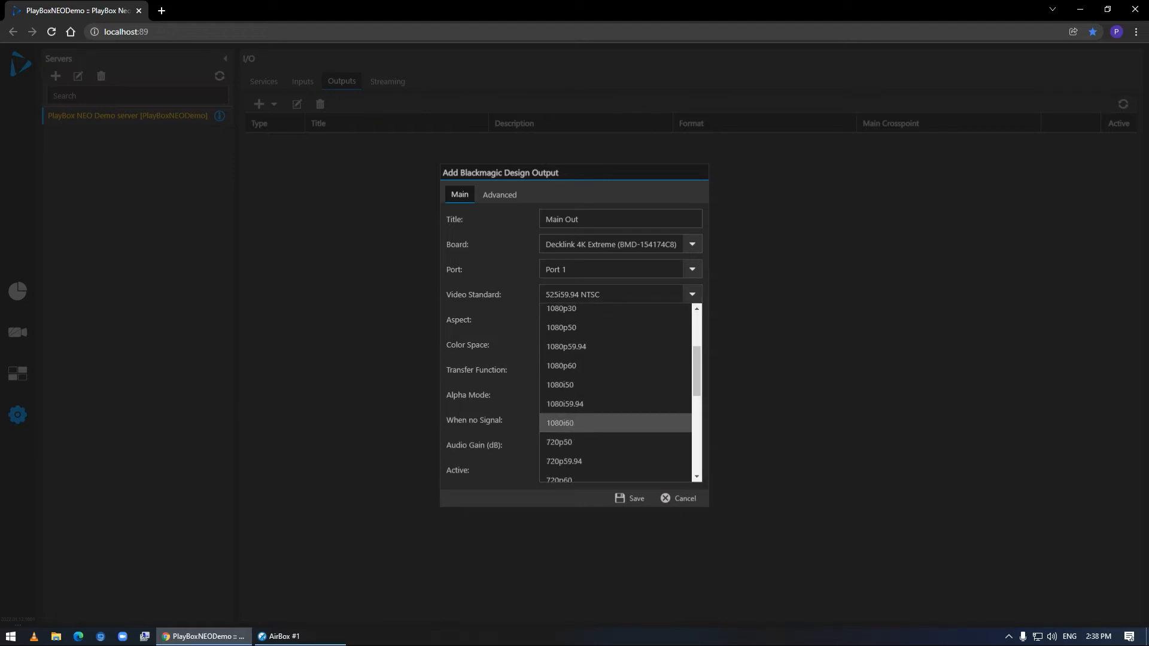
{"action": "scroll", "coordinate": [616, 423], "scroll_direction": "down", "scroll_amount": 1}
{"action": "scroll", "coordinate": [616, 423], "scroll_direction": "up", "scroll_amount": 2}
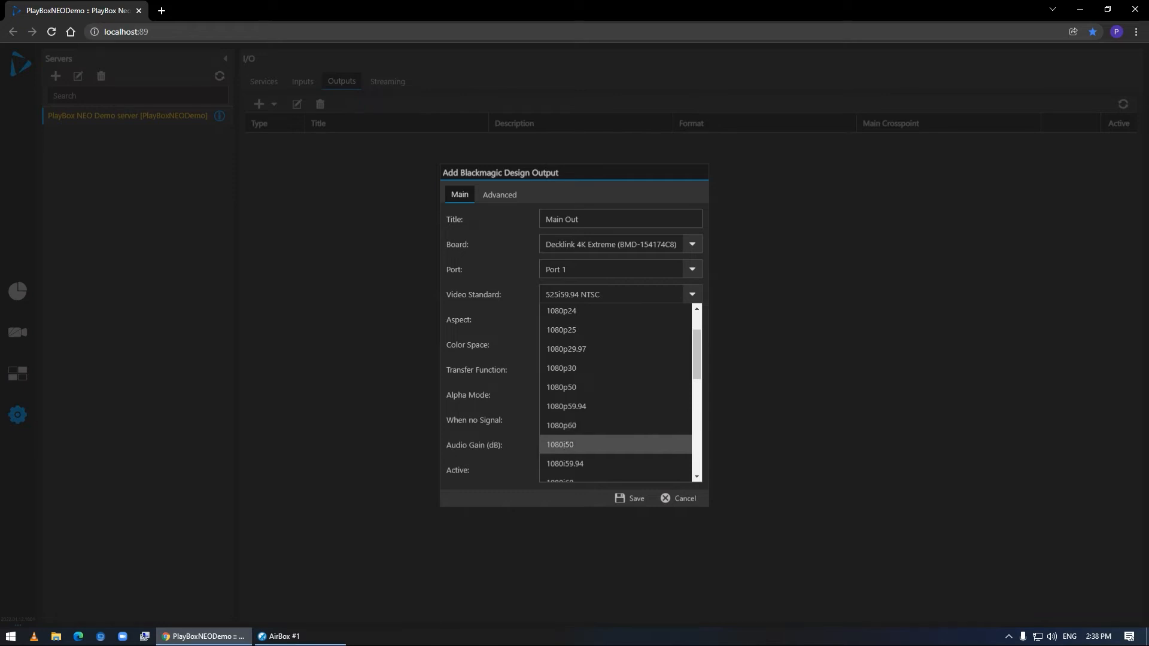
{"action": "left_click", "coordinate": [616, 445]}
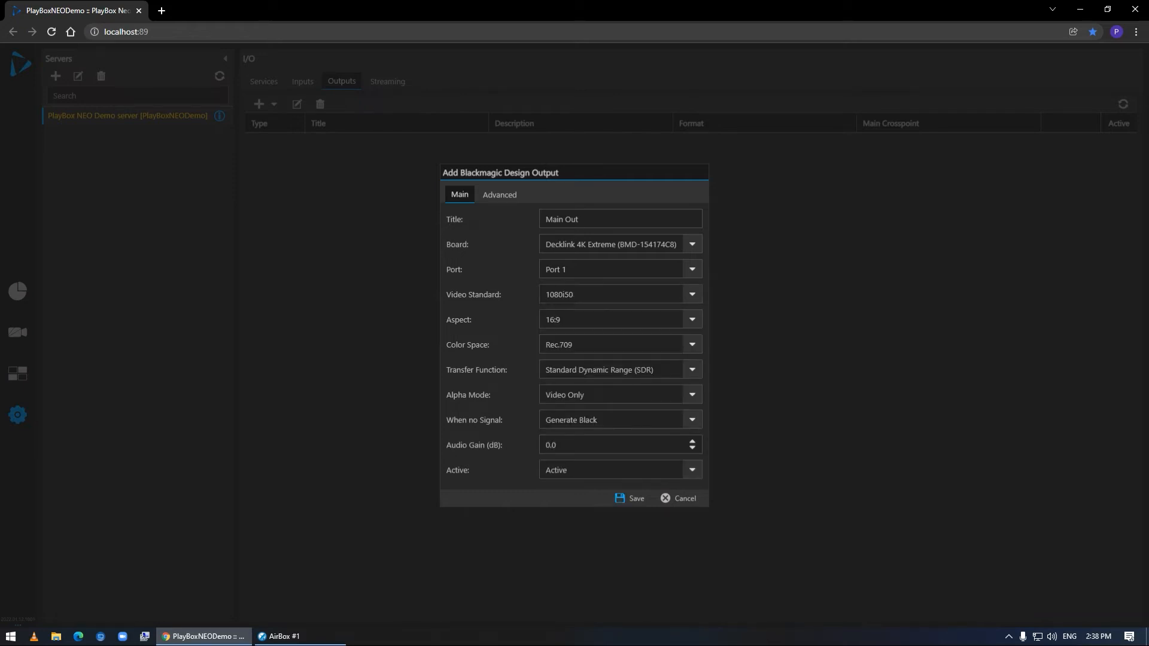
{"action": "left_click", "coordinate": [630, 499]}
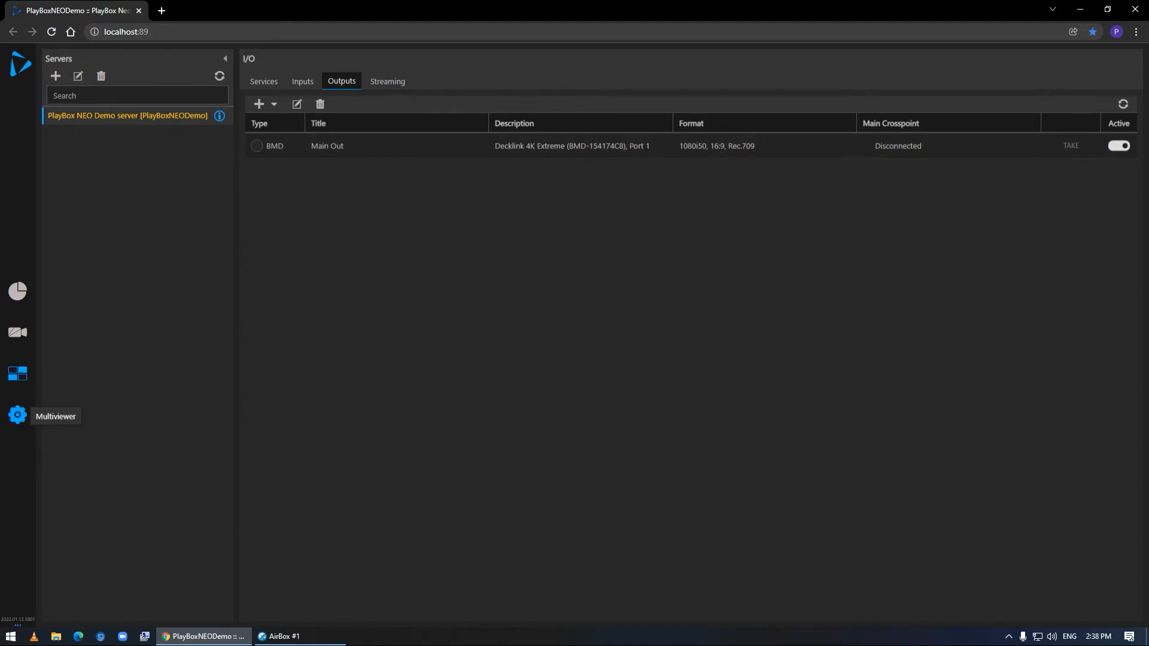
Take AirBox Output 1 as the main crosspoint of the Main Out output, and check the Live IN picture in the Multiviewer
{"action": "left_click", "coordinate": [17, 374]}
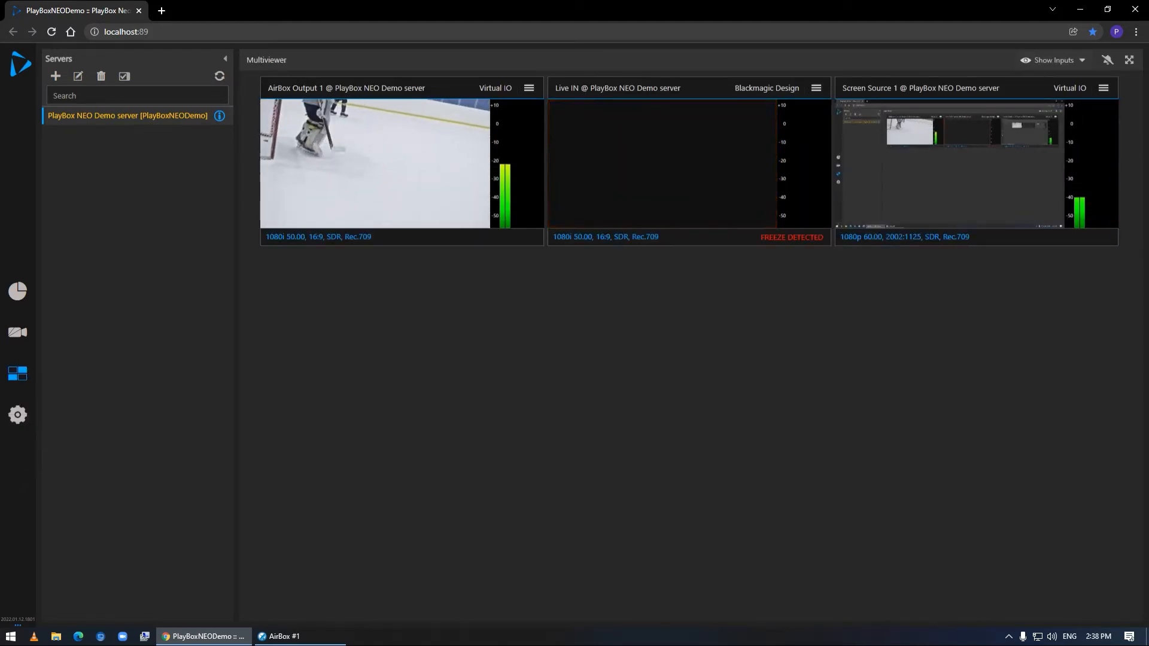
{"action": "mouse_move", "coordinate": [17, 415]}
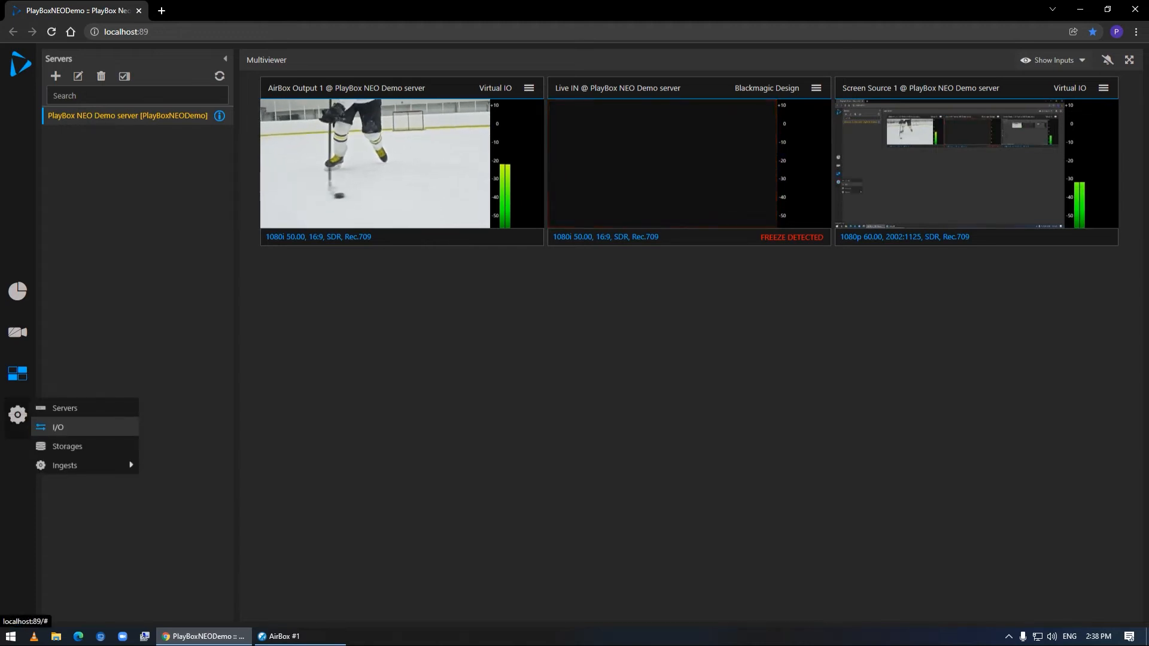
{"action": "left_click", "coordinate": [60, 425]}
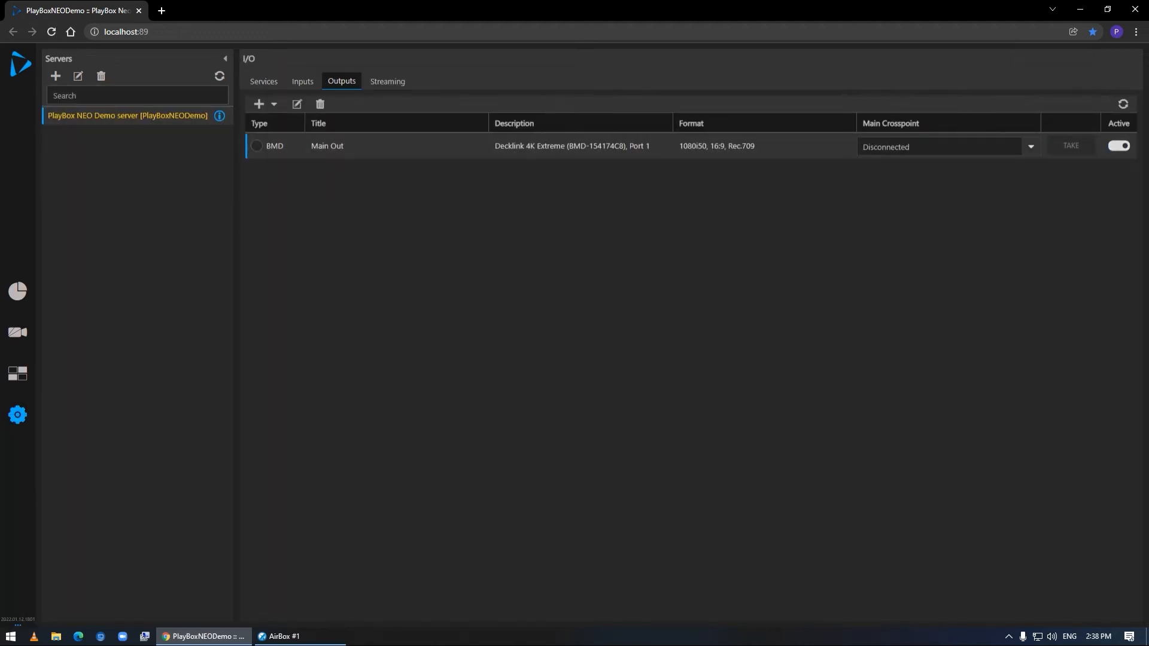
{"action": "left_click", "coordinate": [1030, 146]}
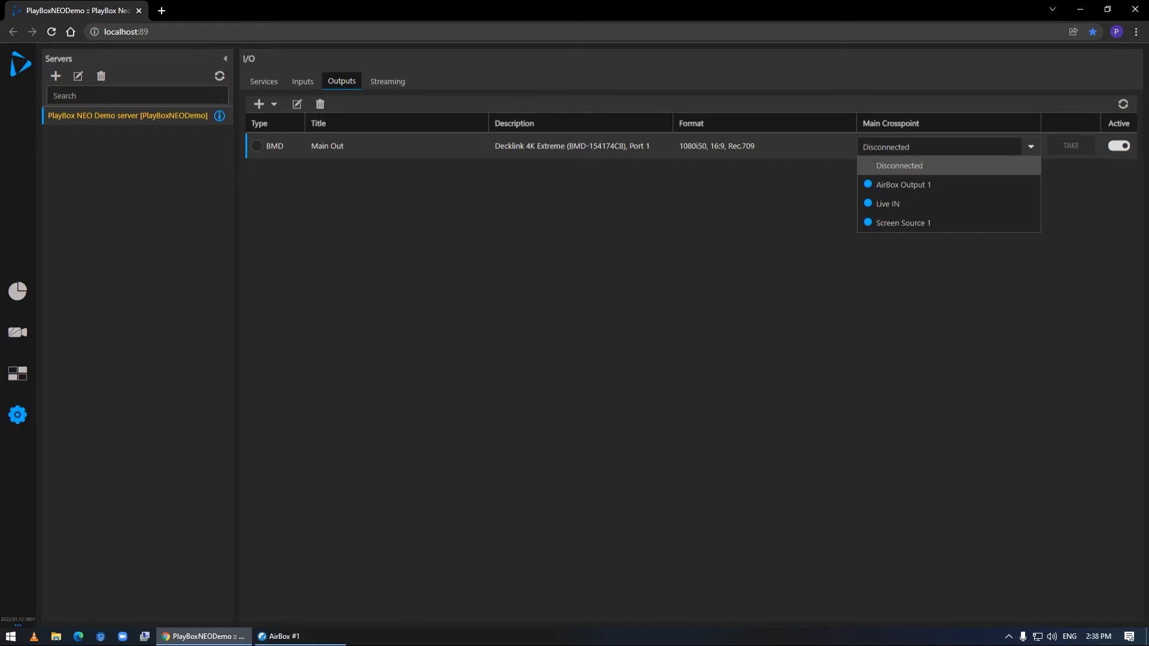
{"action": "left_click", "coordinate": [1012, 184]}
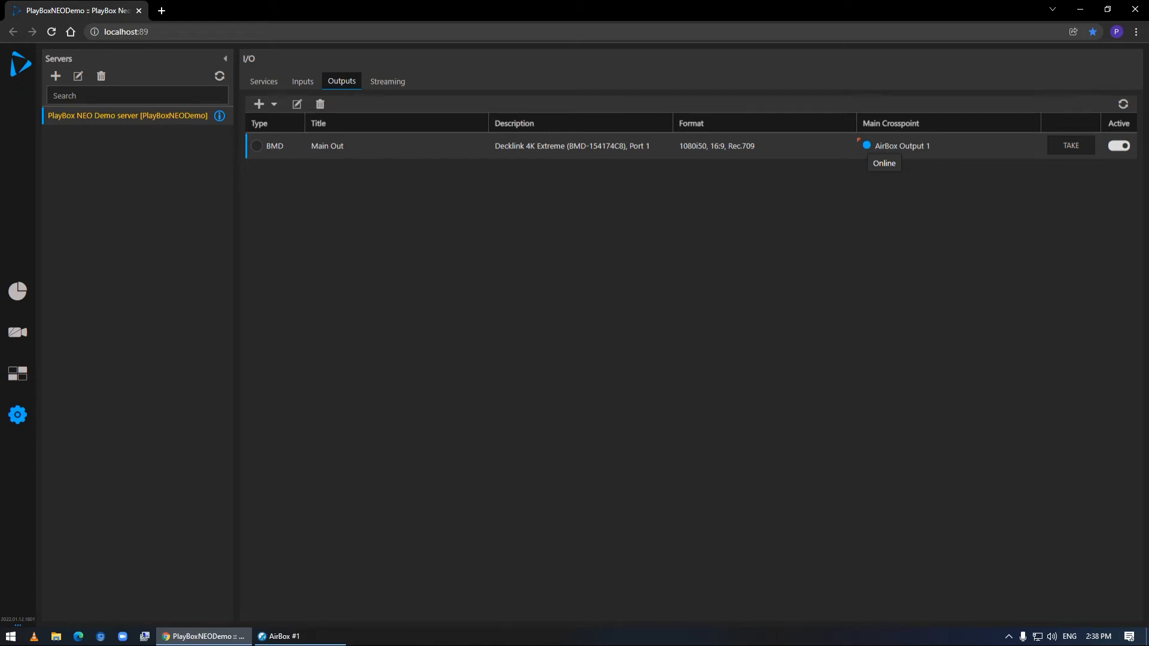
{"action": "left_click", "coordinate": [1071, 146]}
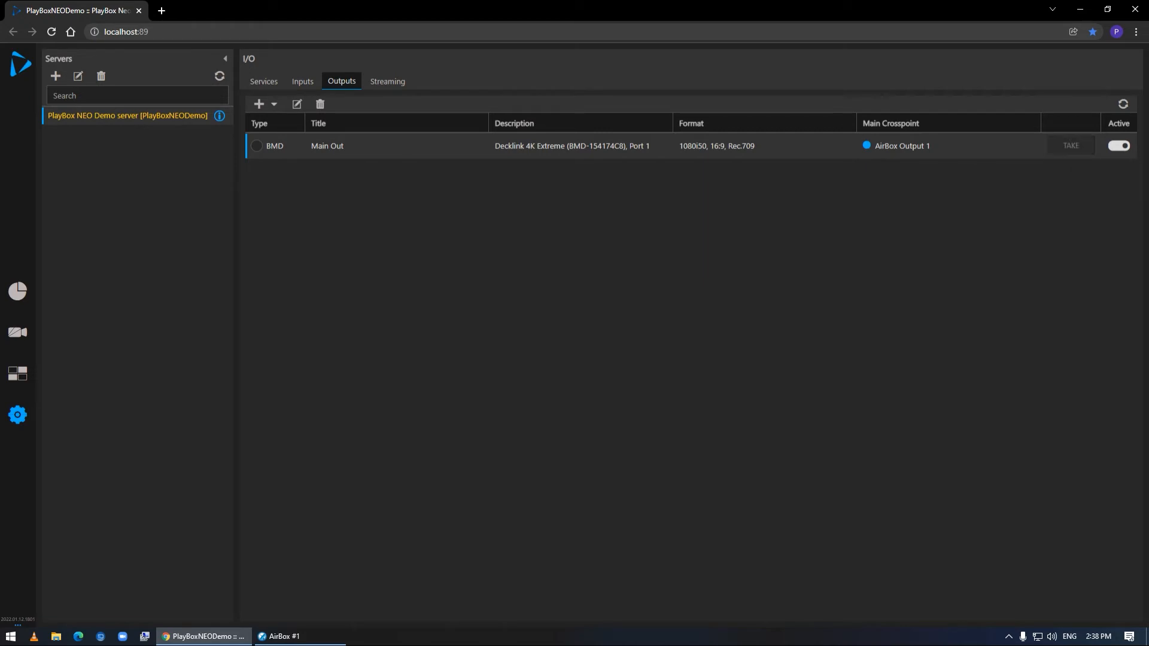
{"action": "left_click", "coordinate": [18, 373]}
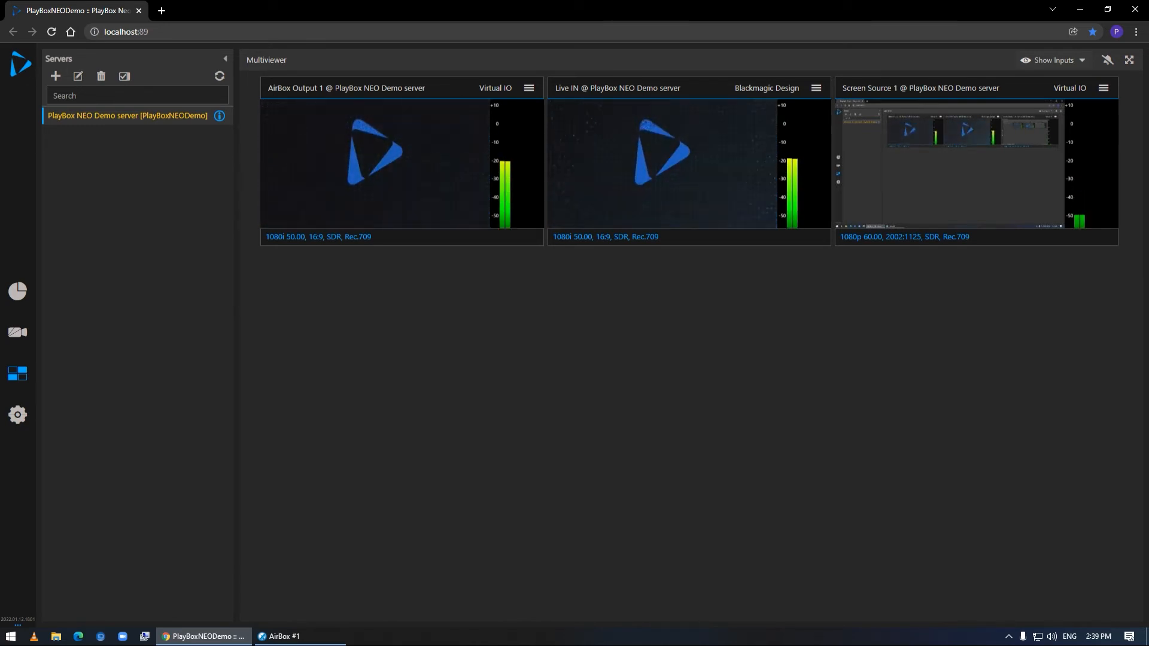
Switch the Live IN input's alarm on and back off, and turn on alarms in the Multiviewer
{"action": "left_click", "coordinate": [17, 414]}
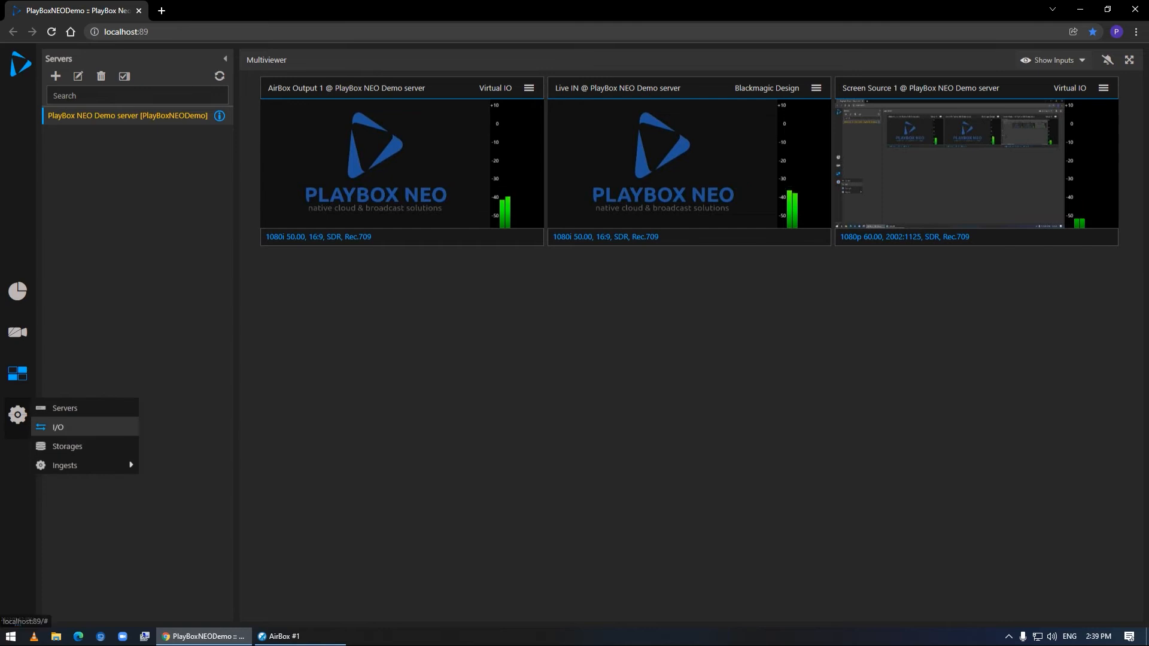
{"action": "left_click", "coordinate": [58, 427]}
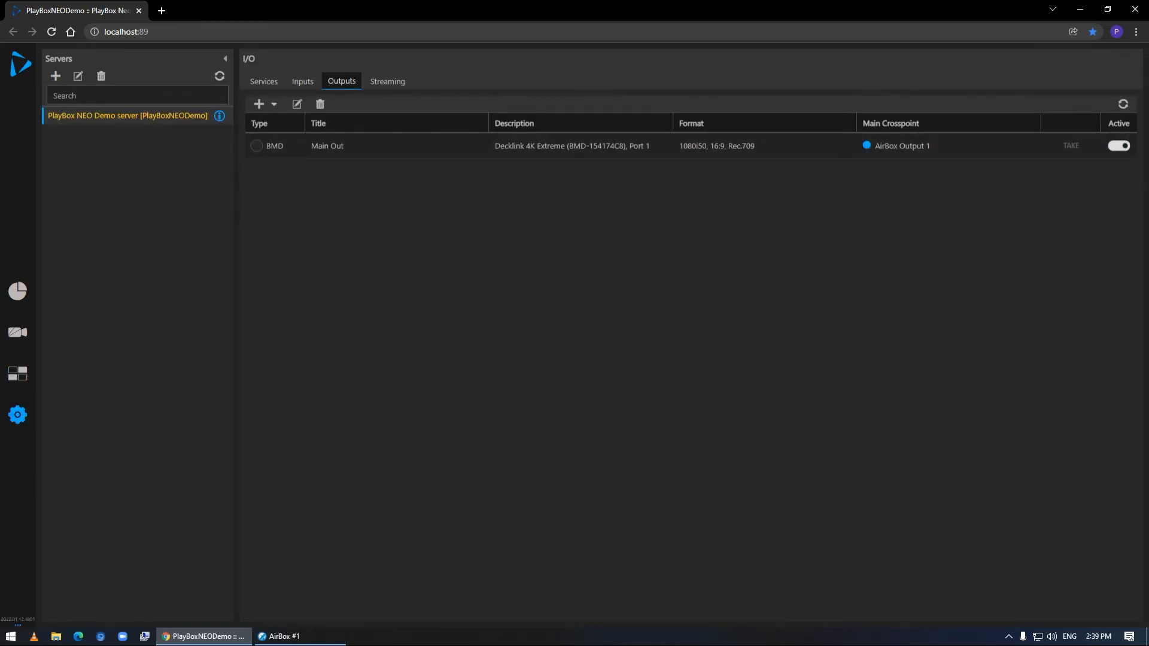
{"action": "left_click", "coordinate": [302, 82]}
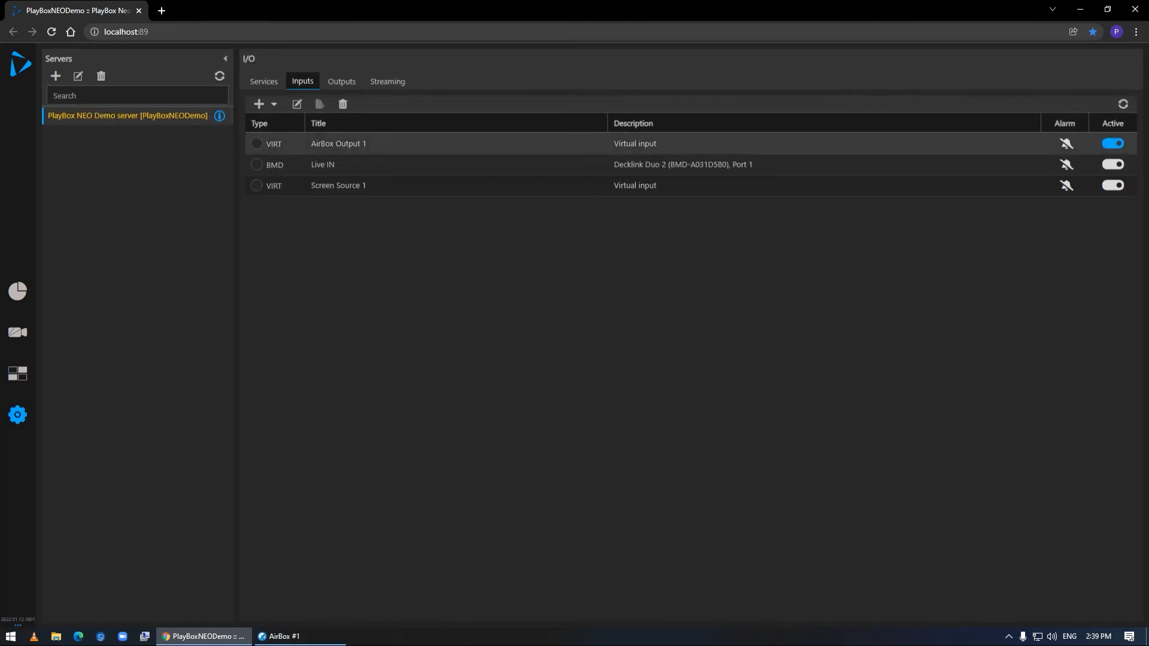
{"action": "left_click", "coordinate": [1065, 164]}
{"action": "left_click", "coordinate": [1066, 164]}
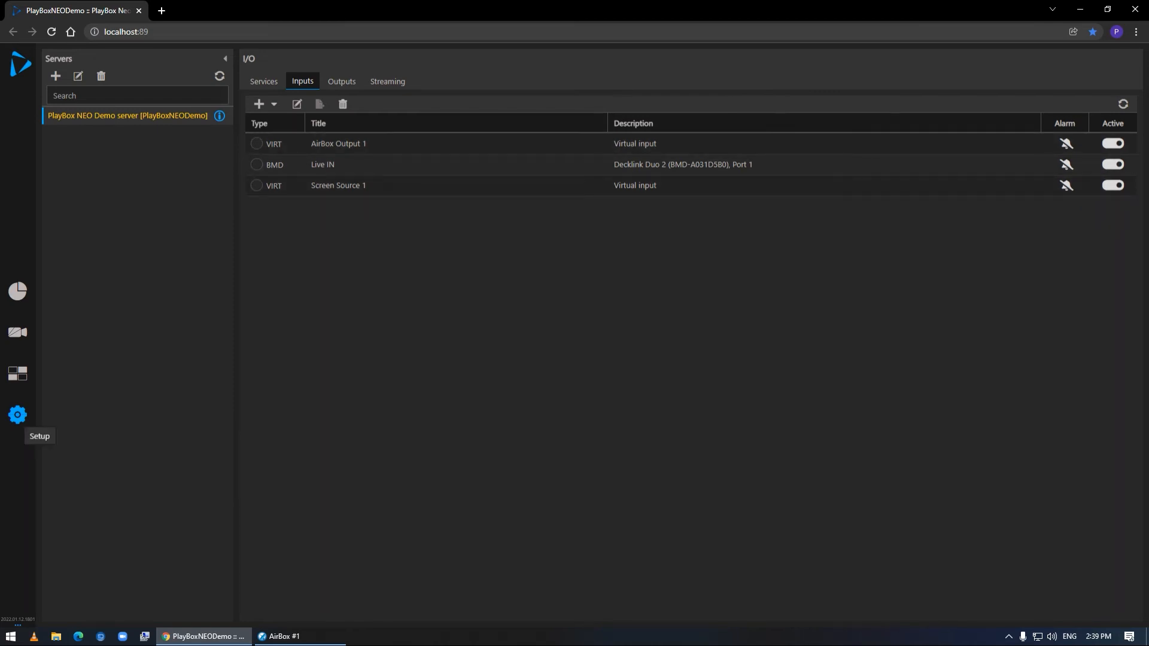
{"action": "left_click", "coordinate": [17, 373]}
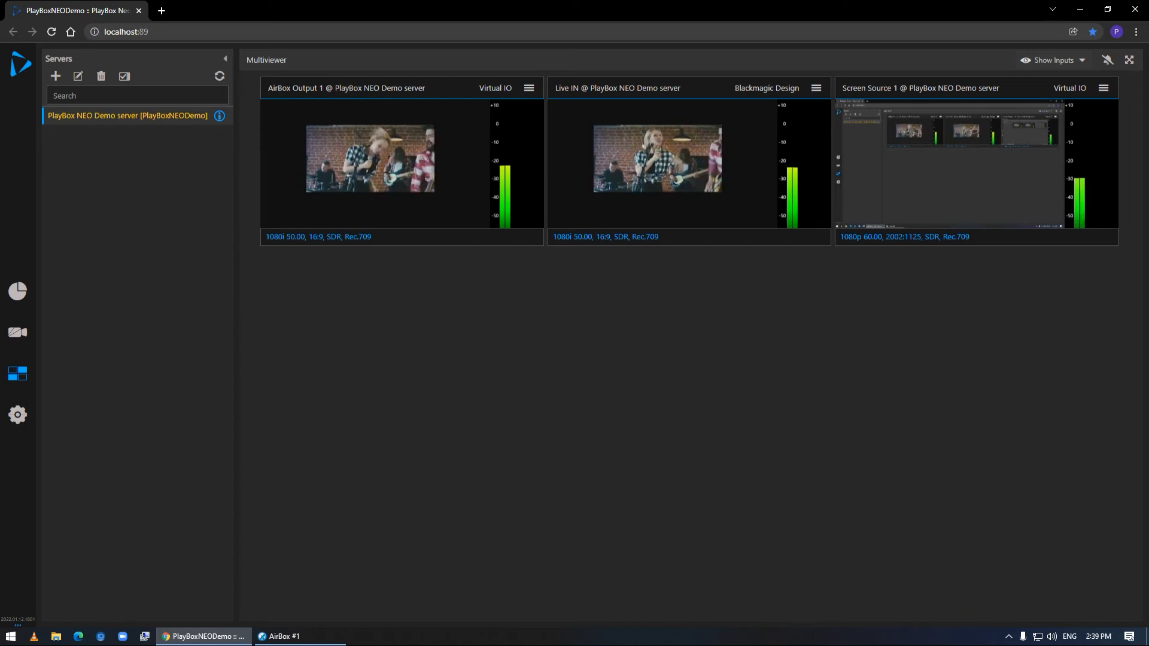
{"action": "left_click", "coordinate": [1107, 59]}
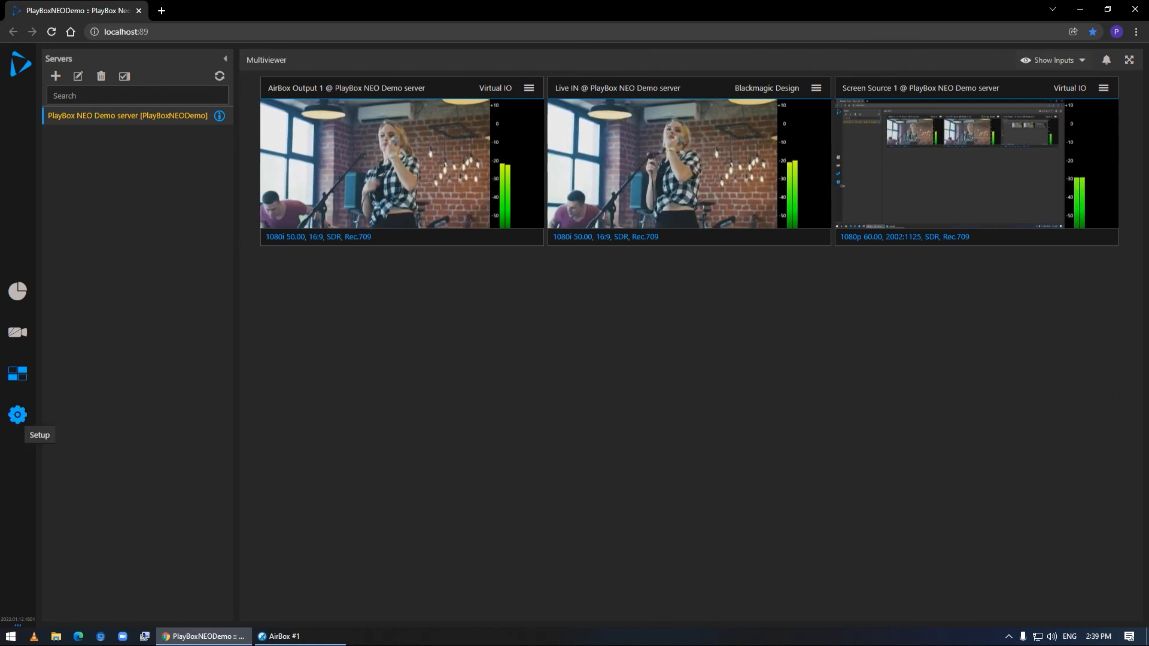
Set the main crosspoint of the Main Out output to Disconnected
{"action": "left_click", "coordinate": [17, 415]}
{"action": "left_click", "coordinate": [54, 425]}
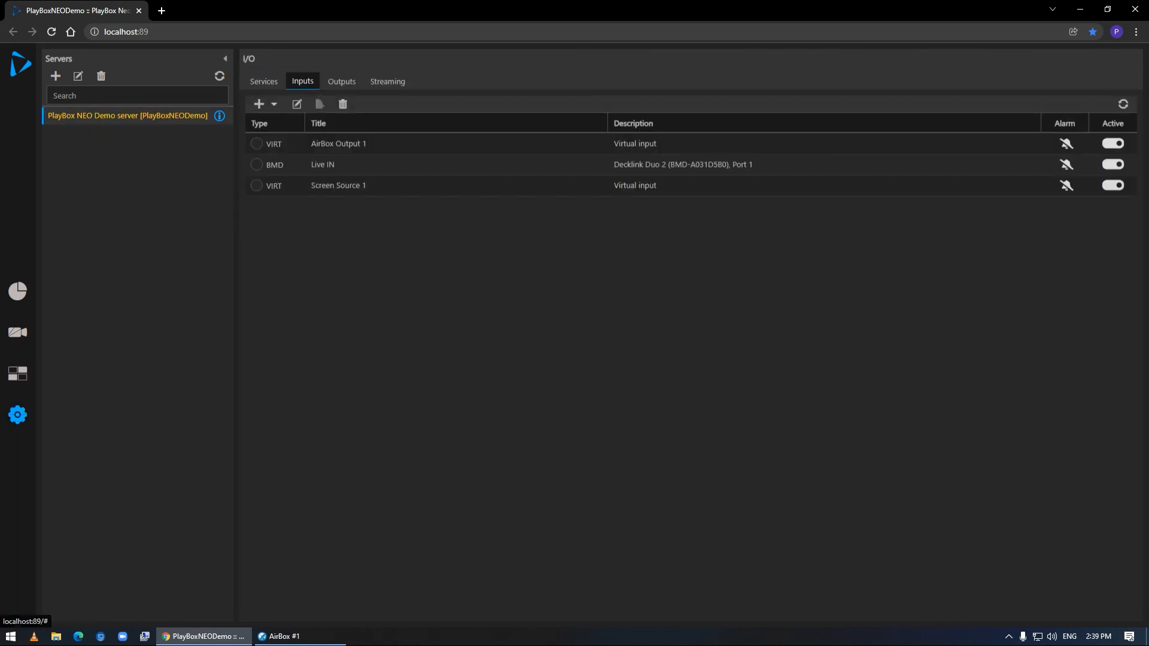
{"action": "left_click", "coordinate": [342, 82]}
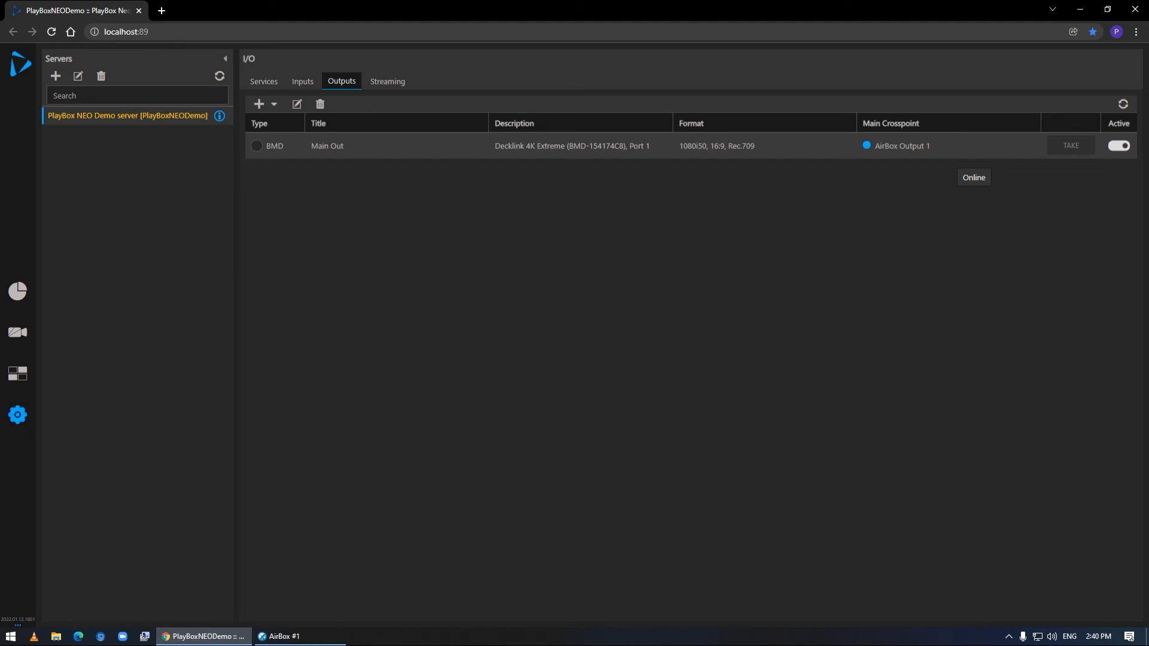
{"action": "left_click", "coordinate": [878, 146]}
{"action": "left_click", "coordinate": [1030, 147]}
{"action": "left_click", "coordinate": [900, 185]}
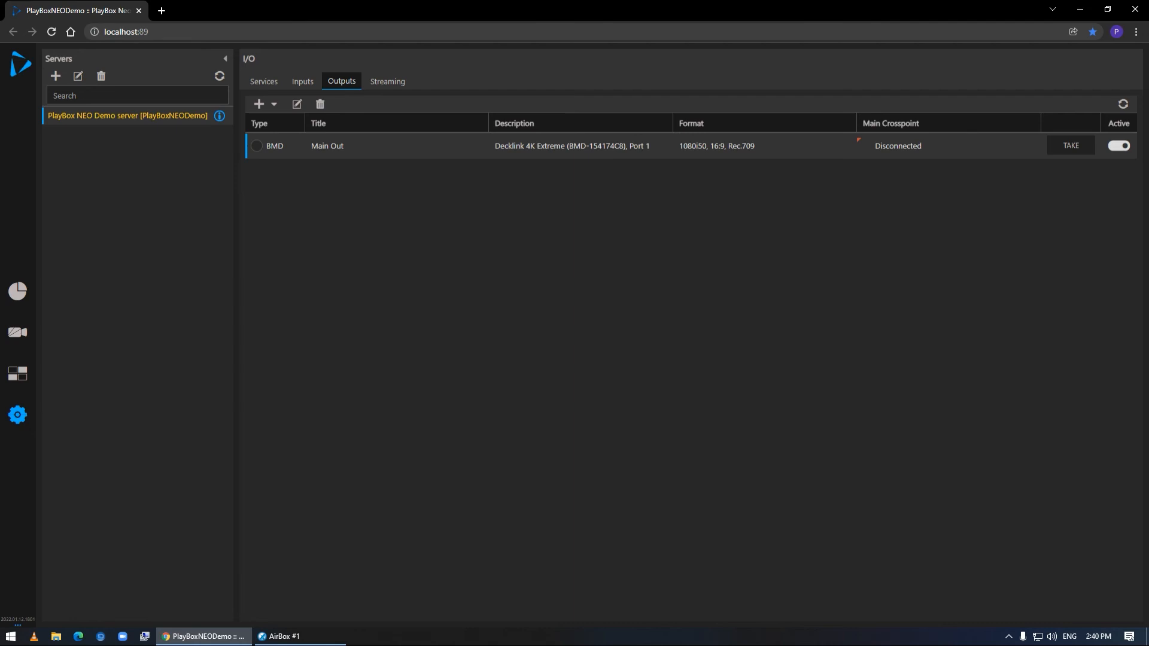
Check the Live IN signal in the Multiviewer, view it in full screen, and return to the normal view
{"action": "left_click", "coordinate": [17, 373]}
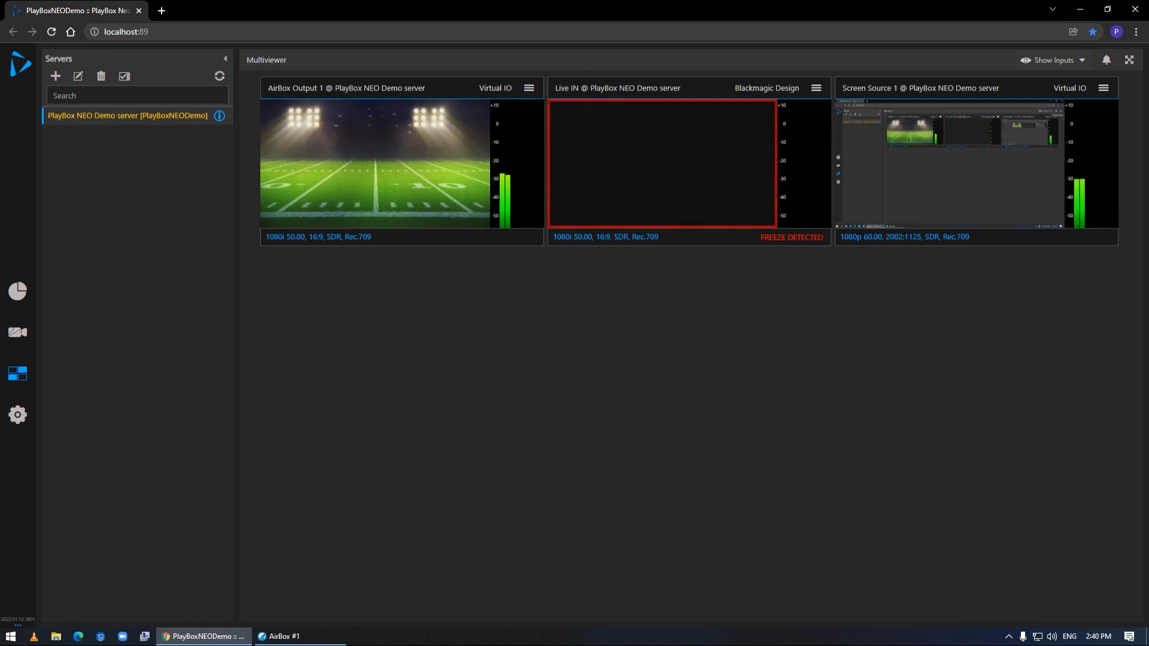
{"action": "left_click", "coordinate": [1129, 60]}
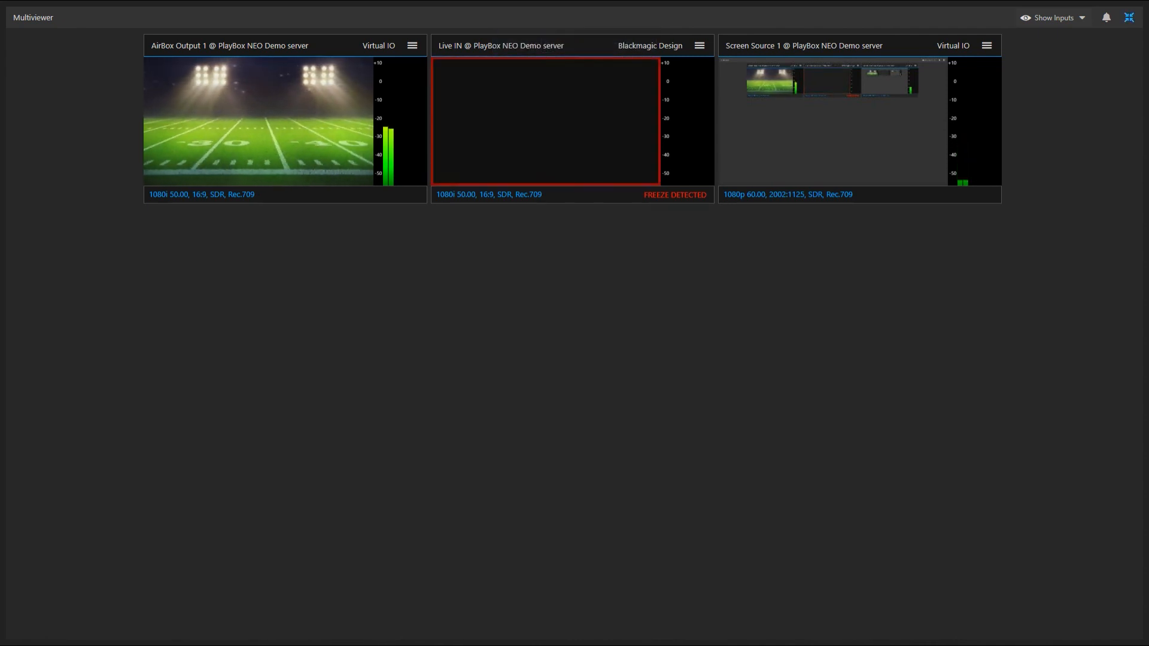
{"action": "key", "text": "Escape"}
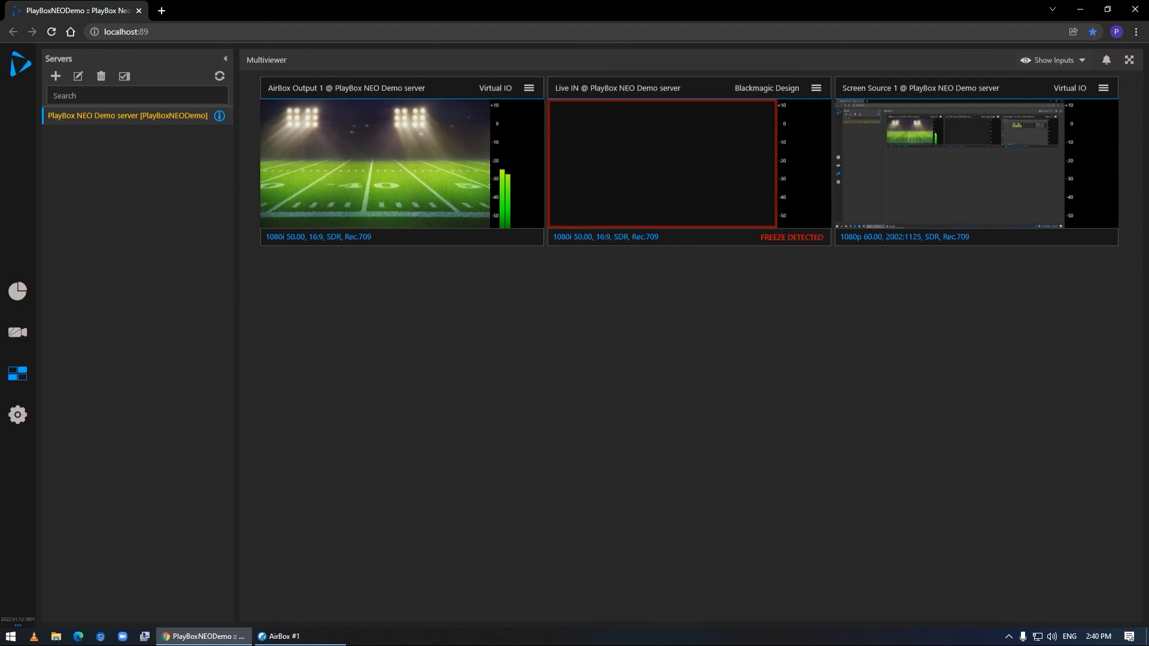